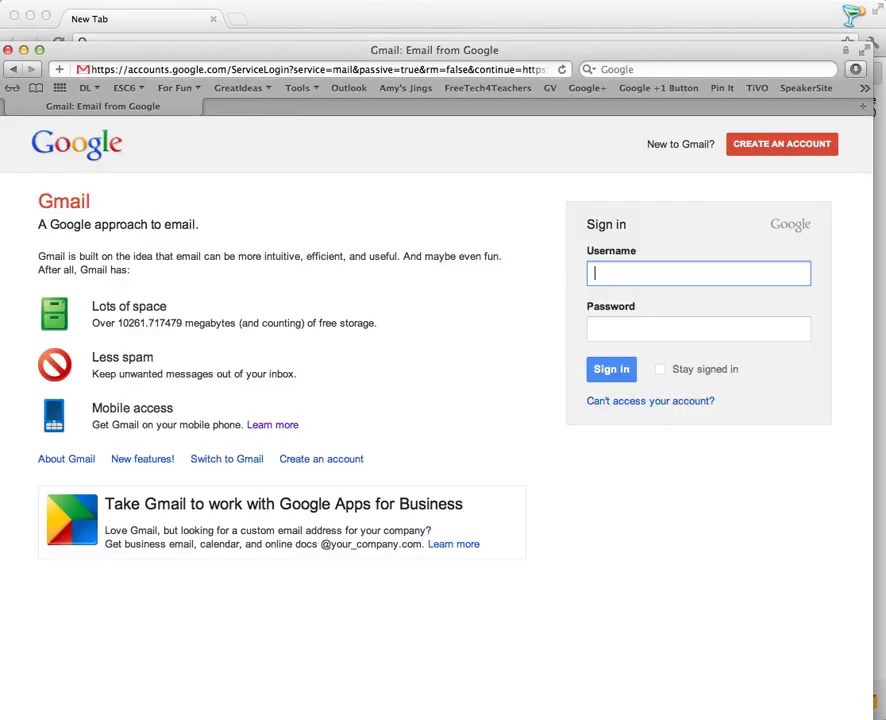
{"action": "left_click", "coordinate": [400, 68]}
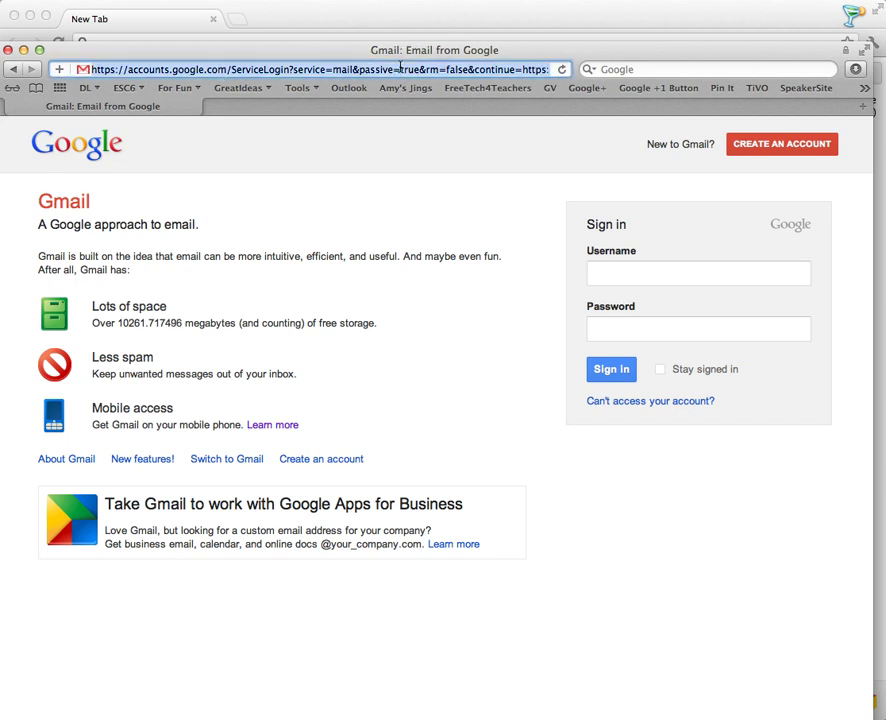
{"action": "type", "text": "www"}
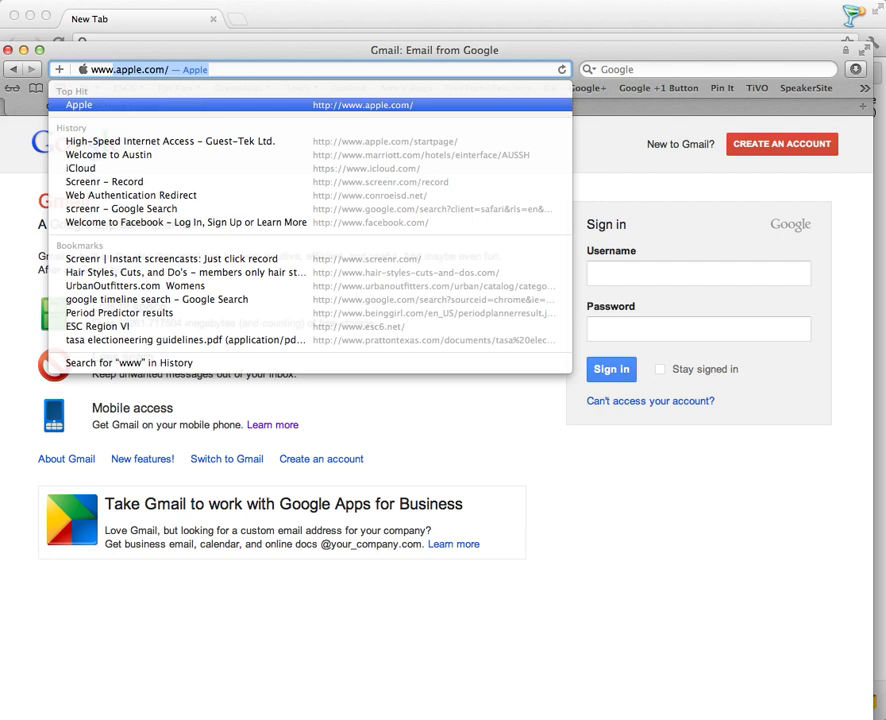
{"action": "type", "text": ".google."}
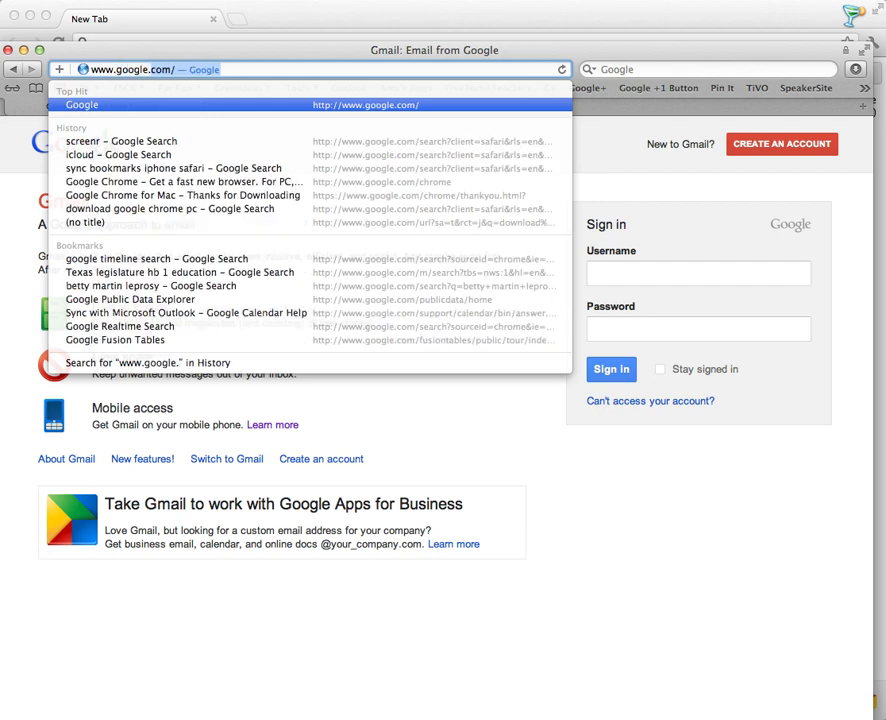
{"action": "type", "text": "com/chrome"}
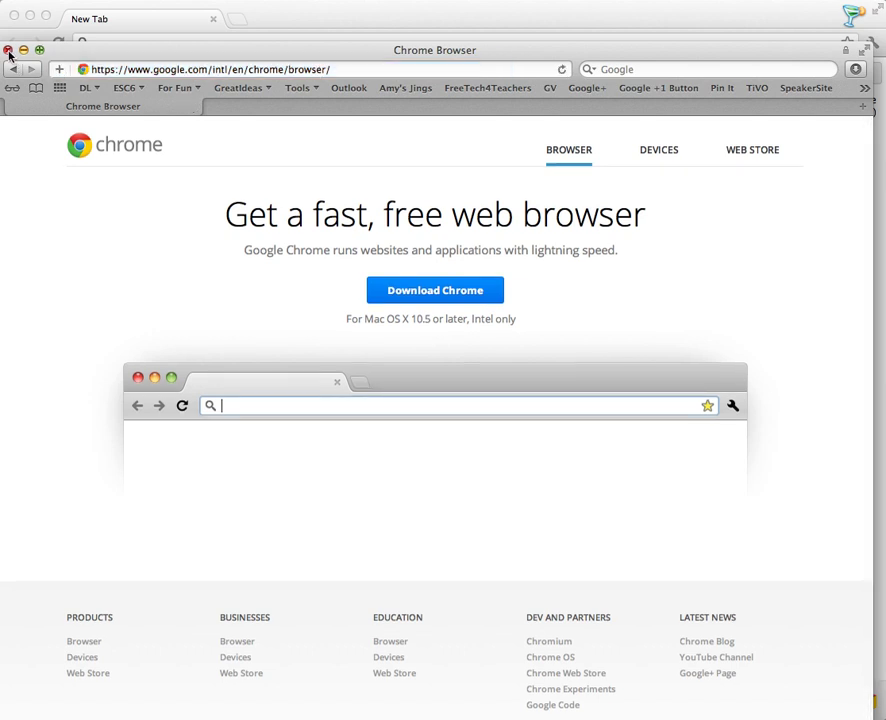
Close Safari and start signing in to Chrome with the Google account e-mail.
{"action": "left_click", "coordinate": [8, 50]}
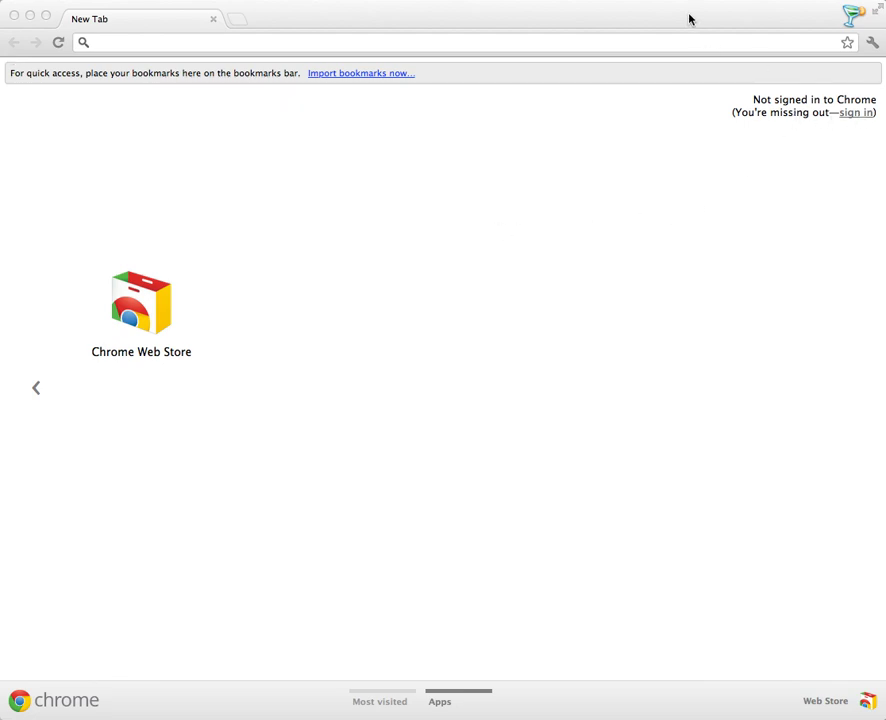
{"action": "left_click", "coordinate": [856, 115]}
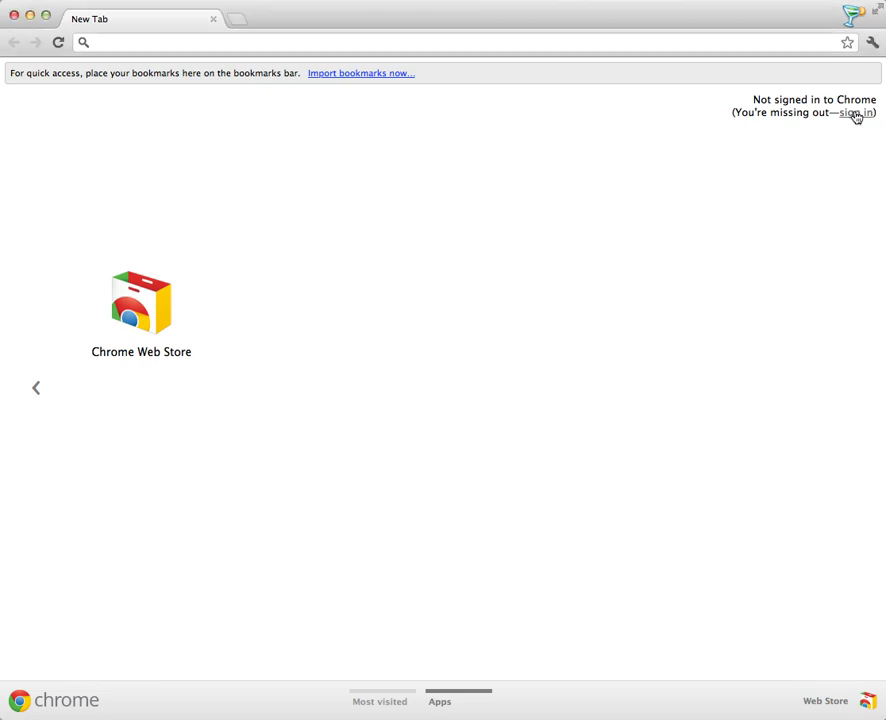
{"action": "left_click", "coordinate": [856, 115]}
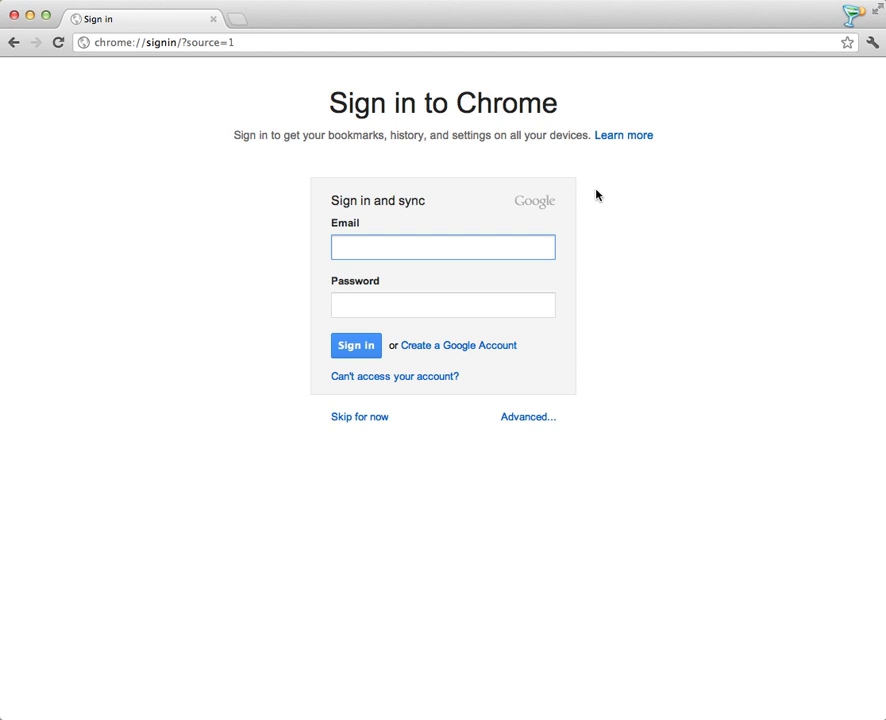
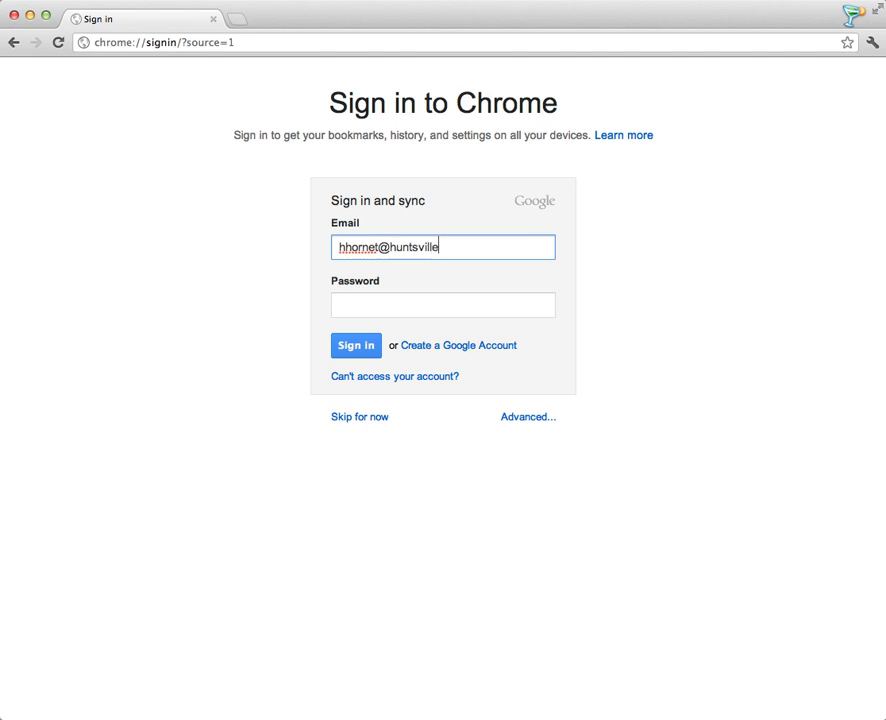
{"action": "key", "text": "Tab"}
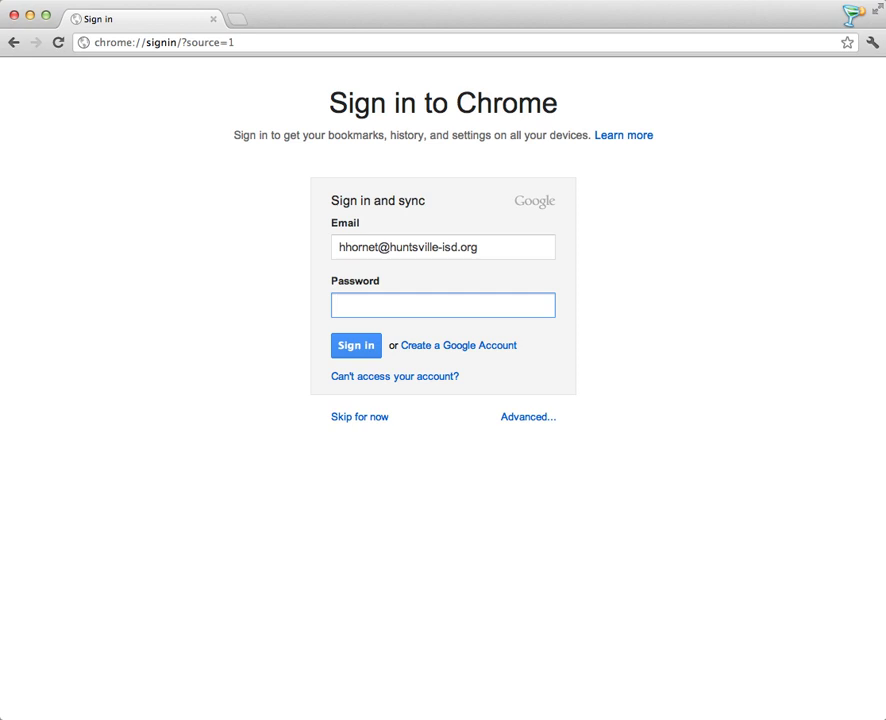
Enter the account password, sign in, and dismiss the sync confirmation.
{"action": "type", "text": "***********"}
{"action": "left_click", "coordinate": [348, 350]}
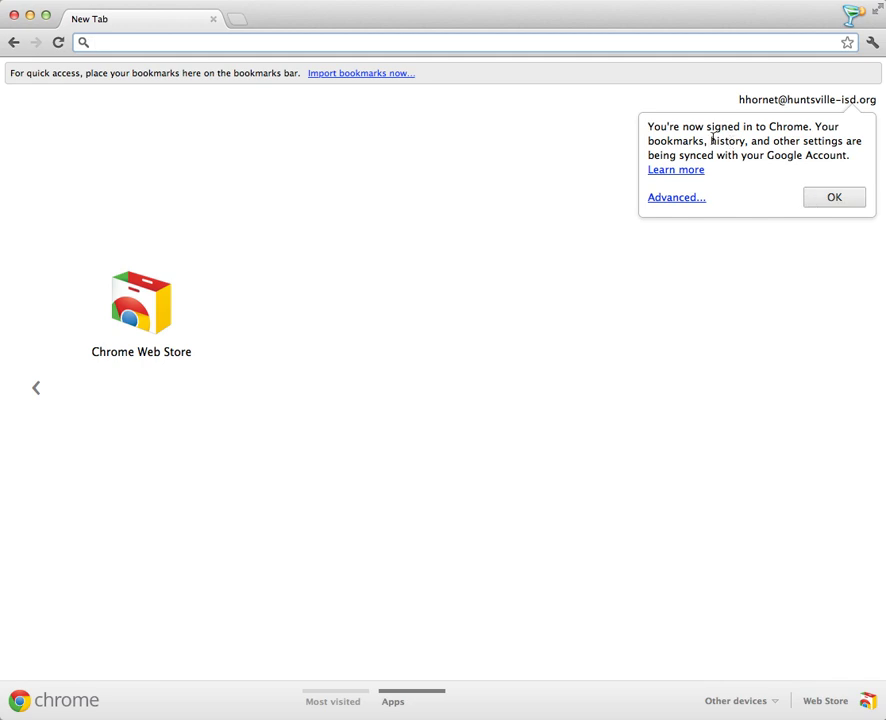
{"action": "left_click", "coordinate": [652, 132]}
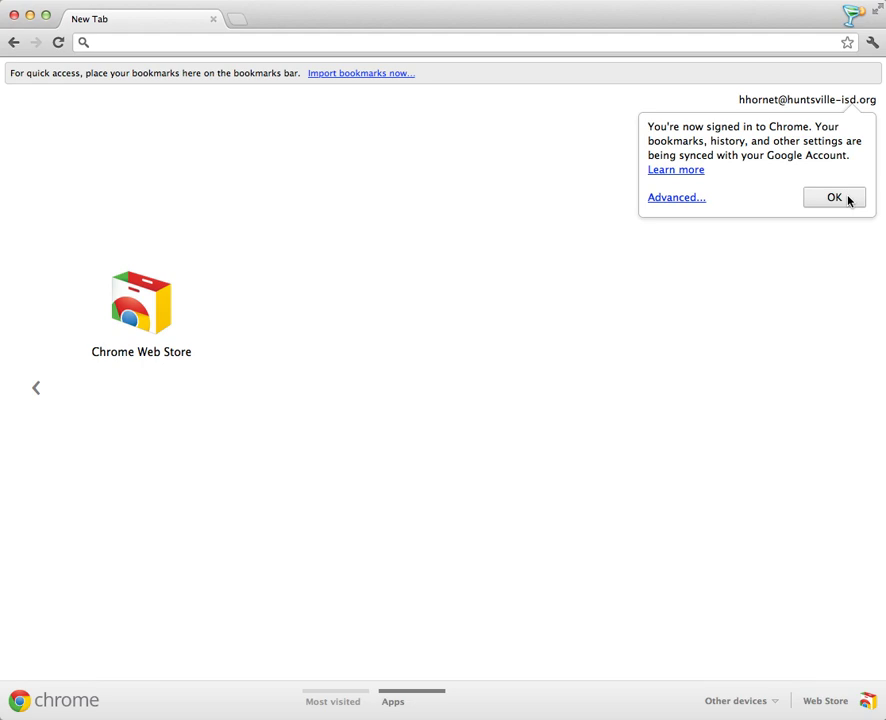
{"action": "left_click", "coordinate": [834, 198]}
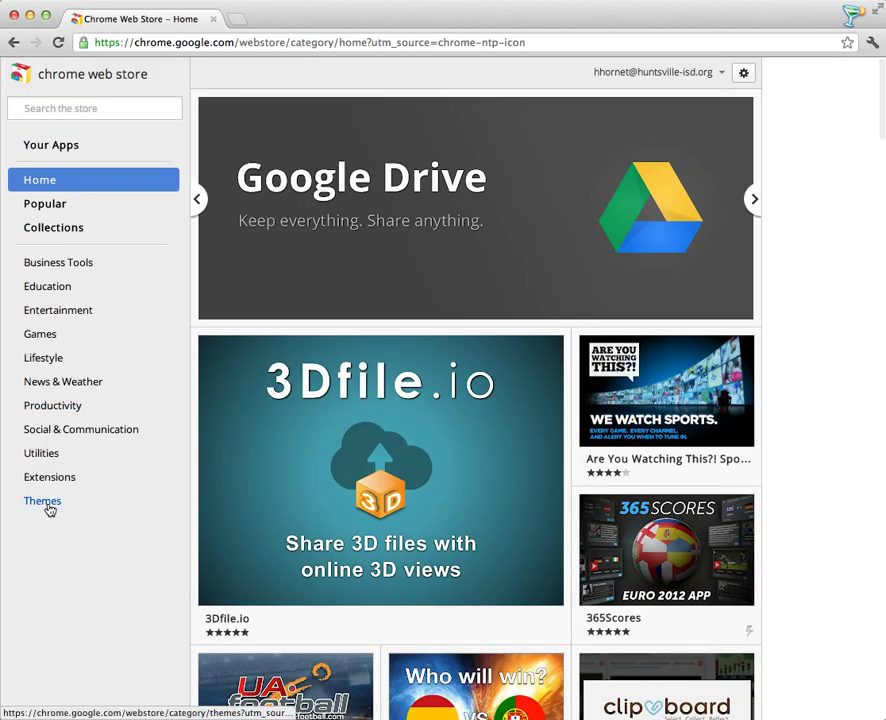
Install the Google Science Fair 2012 theme from Themes > By Google and view it on a new tab.
{"action": "left_click", "coordinate": [47, 505]}
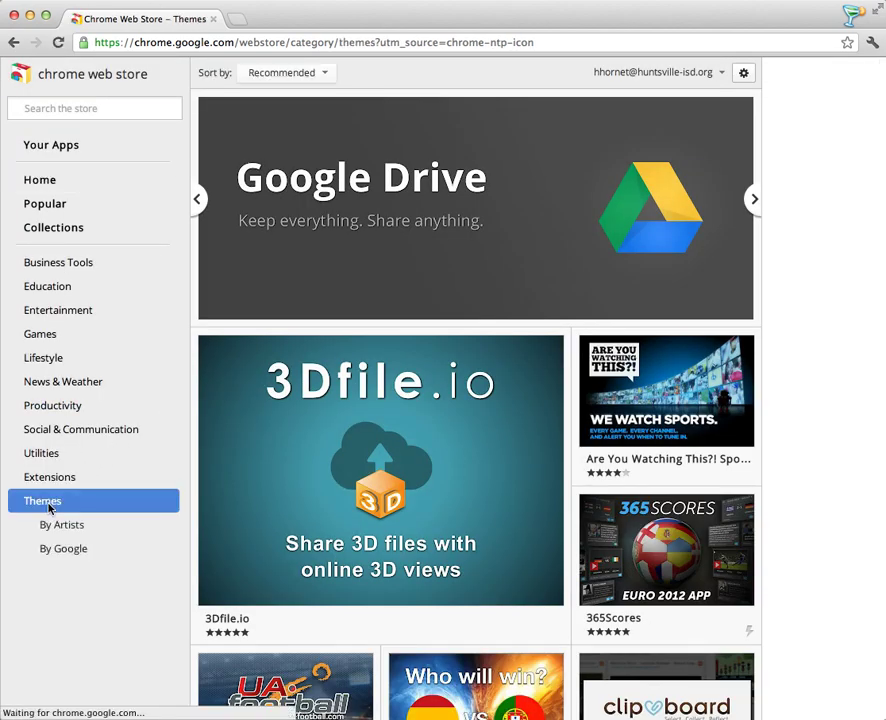
{"action": "left_click", "coordinate": [73, 552]}
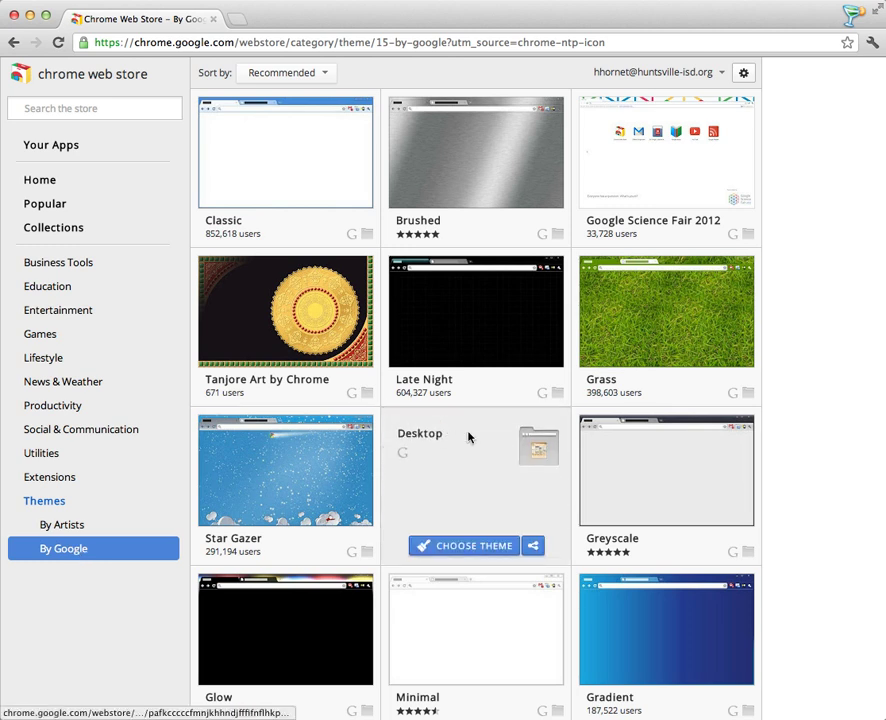
{"action": "mouse_move", "coordinate": [698, 182]}
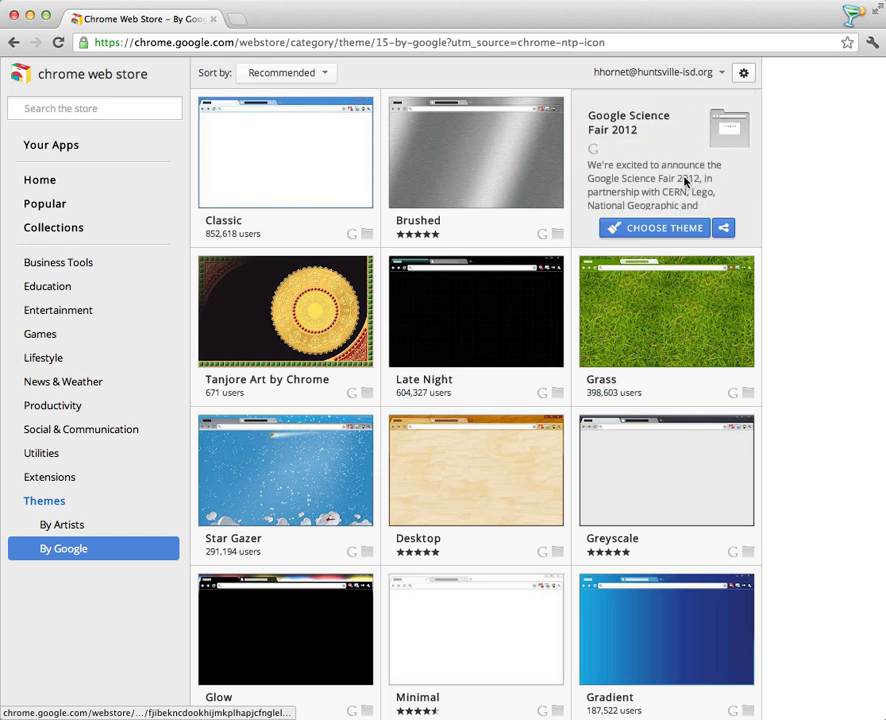
{"action": "left_click", "coordinate": [662, 229]}
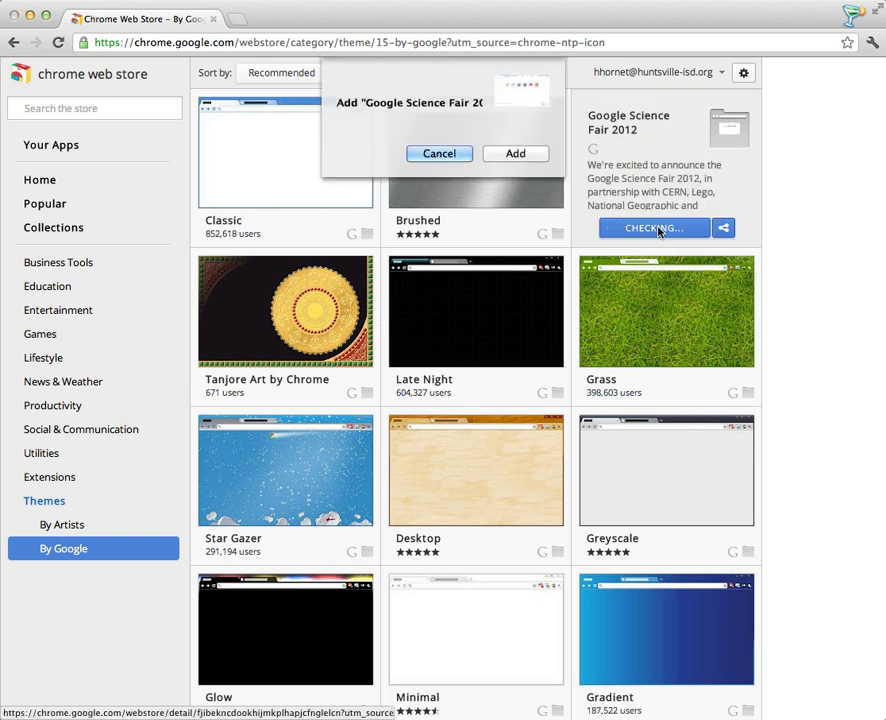
{"action": "left_click", "coordinate": [541, 153]}
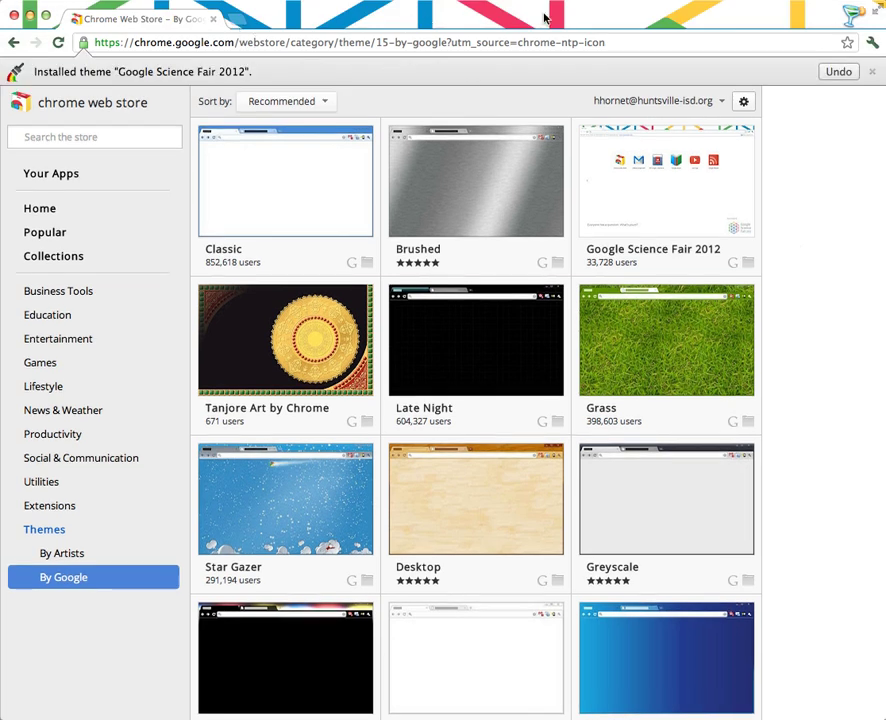
{"action": "left_click", "coordinate": [233, 20]}
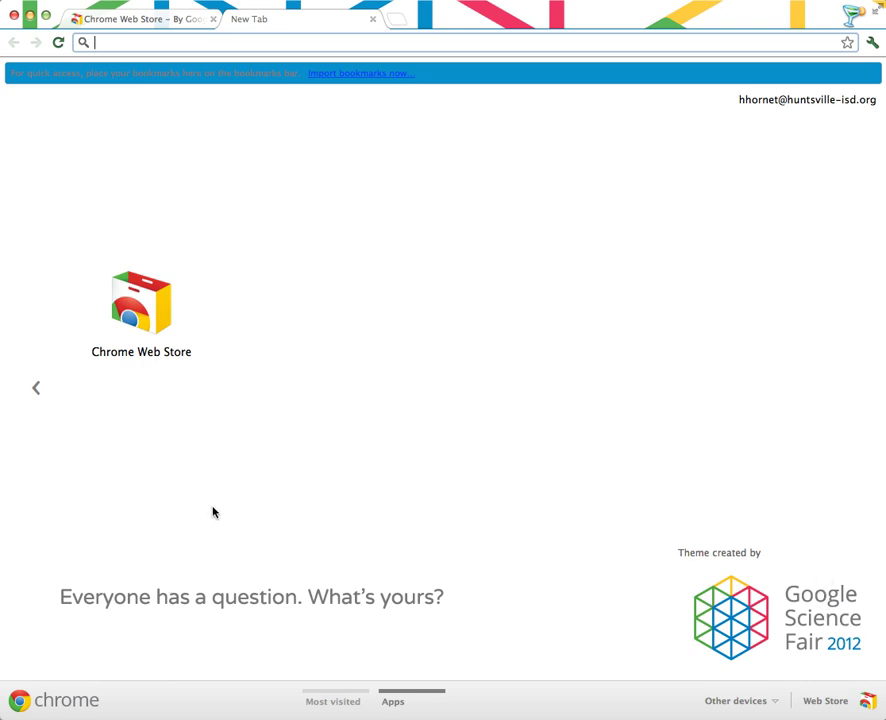
Open the Chrome Web Store's Extensions category and browse tiles like AdBlock and Clipboard.
{"action": "left_click", "coordinate": [142, 300]}
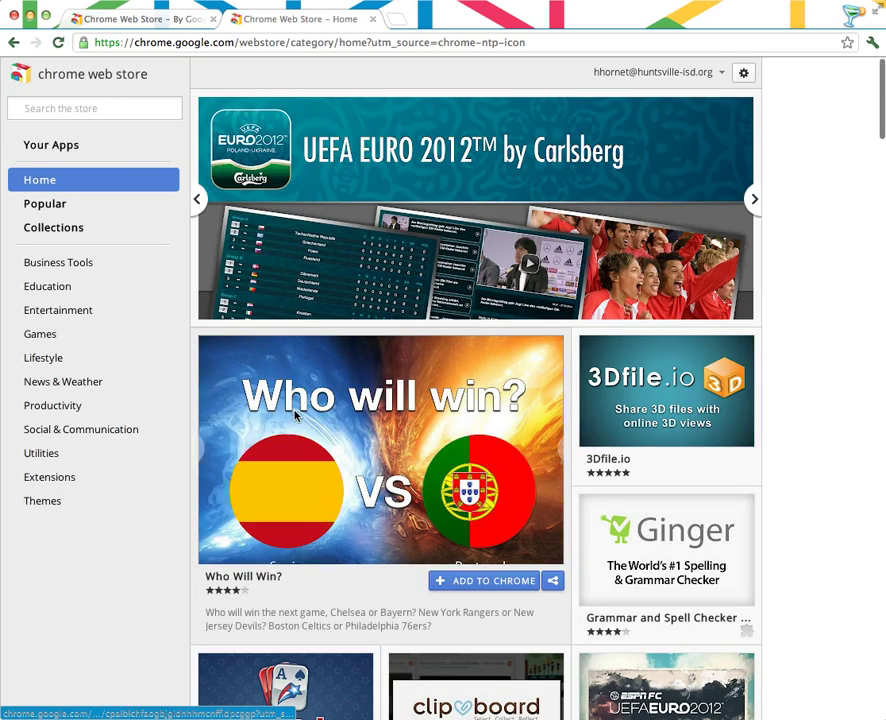
{"action": "left_click", "coordinate": [50, 477]}
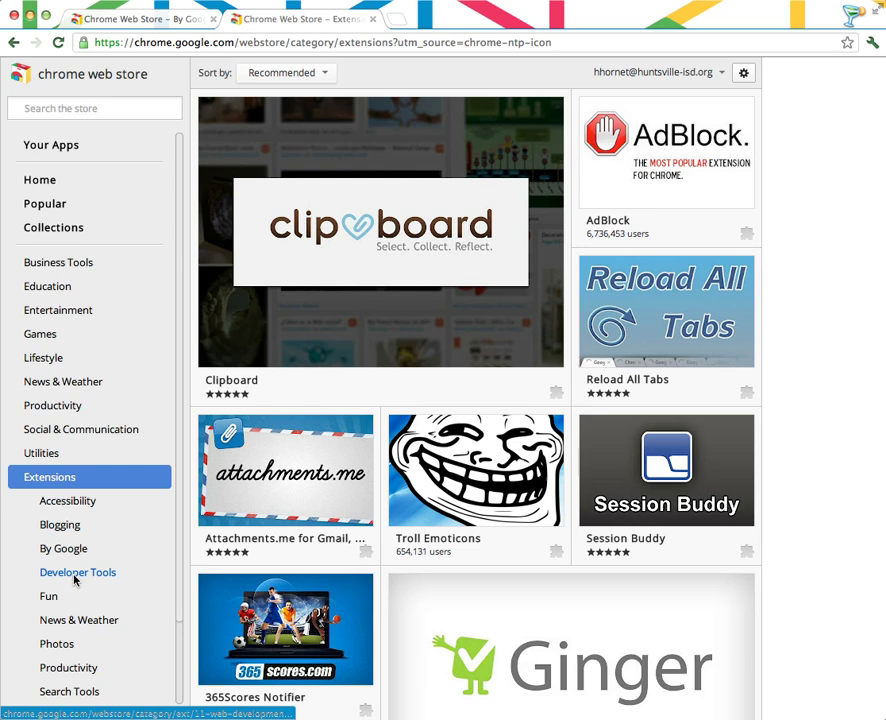
{"action": "scroll", "coordinate": [74, 578], "scroll_direction": "down", "scroll_amount": 3}
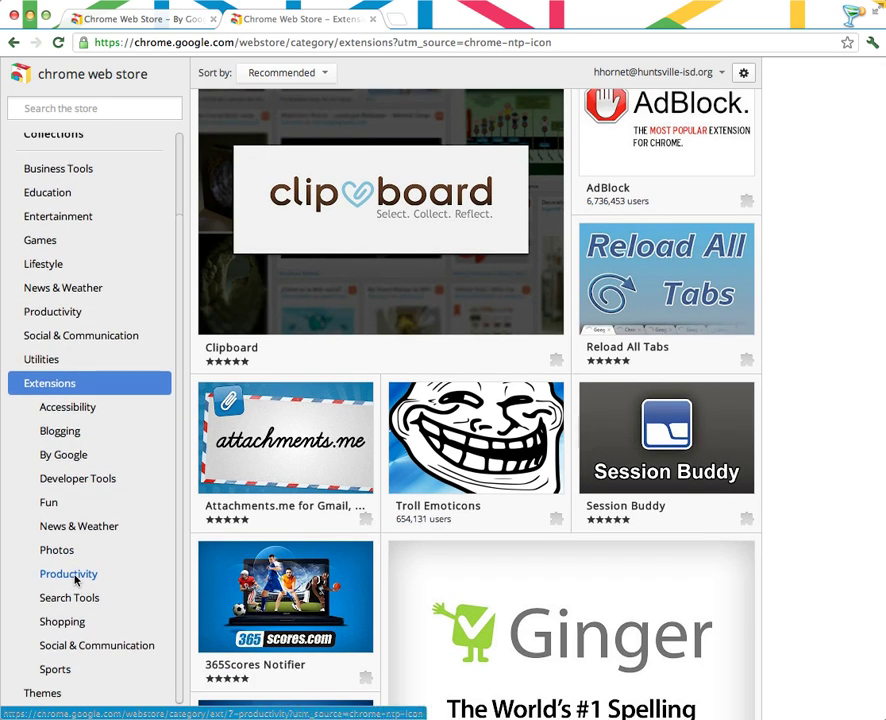
{"action": "mouse_move", "coordinate": [708, 156]}
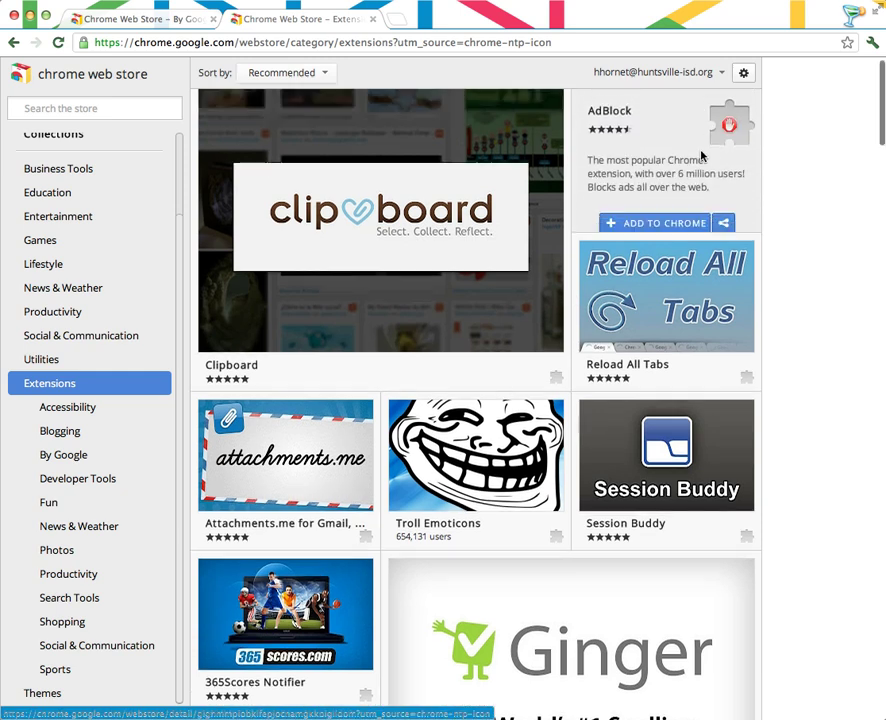
{"action": "scroll", "coordinate": [686, 177], "scroll_direction": "down", "scroll_amount": 1}
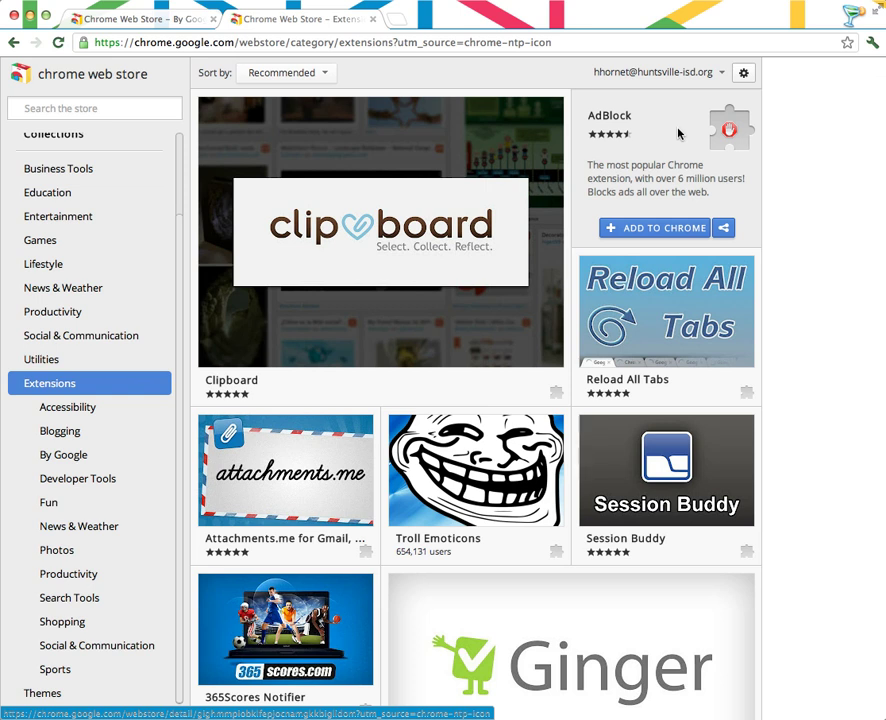
Search 'youtube' in a new tab, visit YouTube, then close that tab.
{"action": "left_click", "coordinate": [398, 18]}
{"action": "type", "text": "you"}
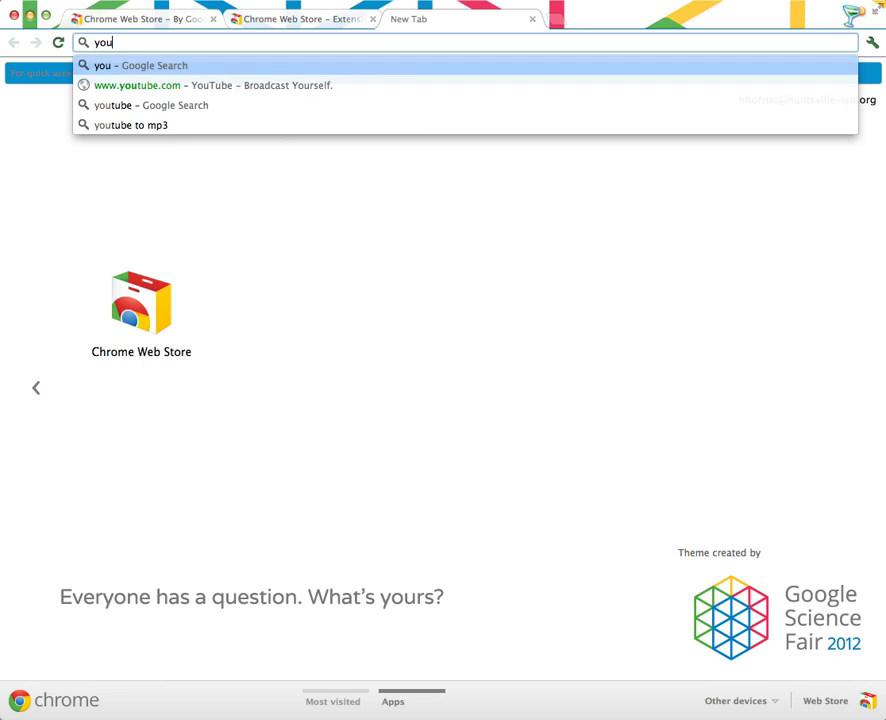
{"action": "type", "text": "tube"}
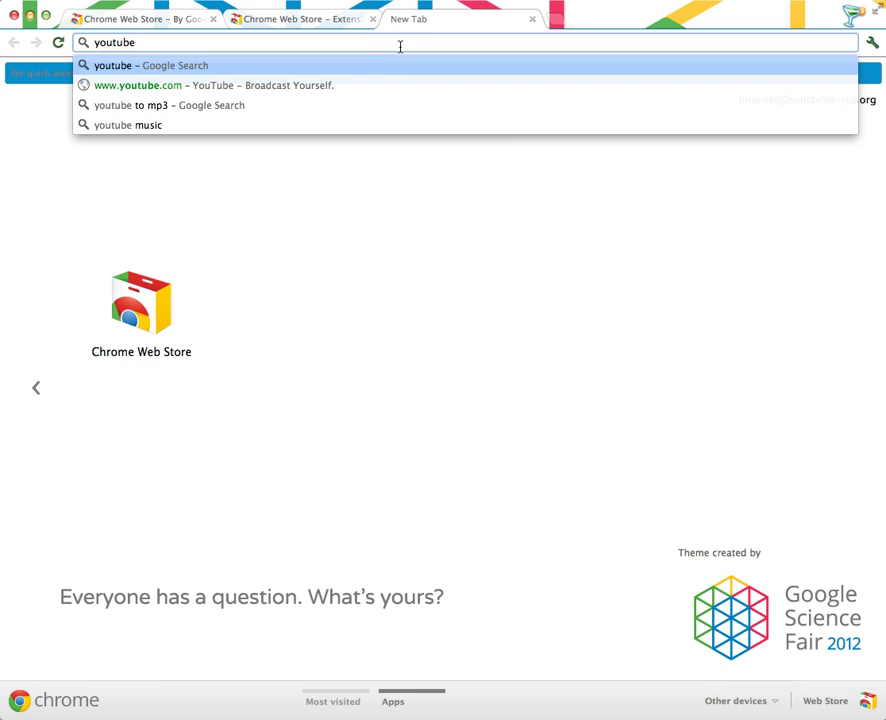
{"action": "double_click", "coordinate": [115, 42]}
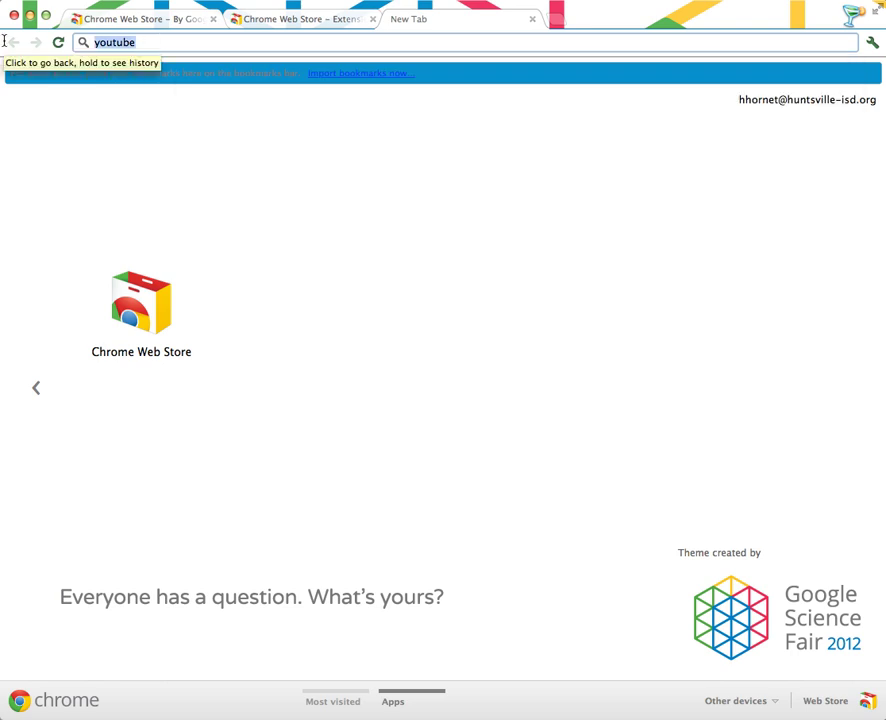
{"action": "key", "text": "Return"}
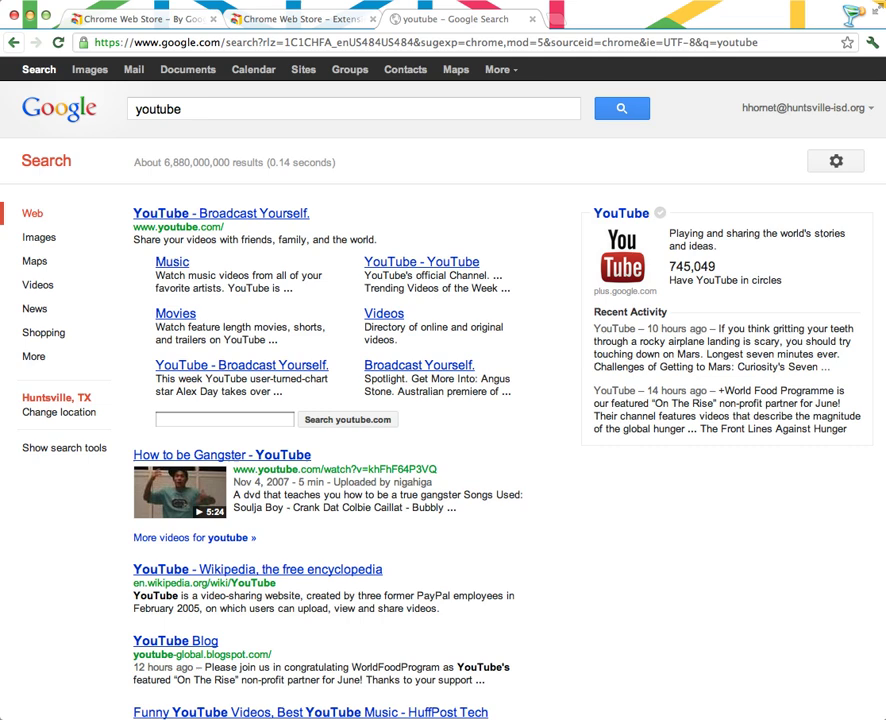
{"action": "left_click", "coordinate": [244, 214]}
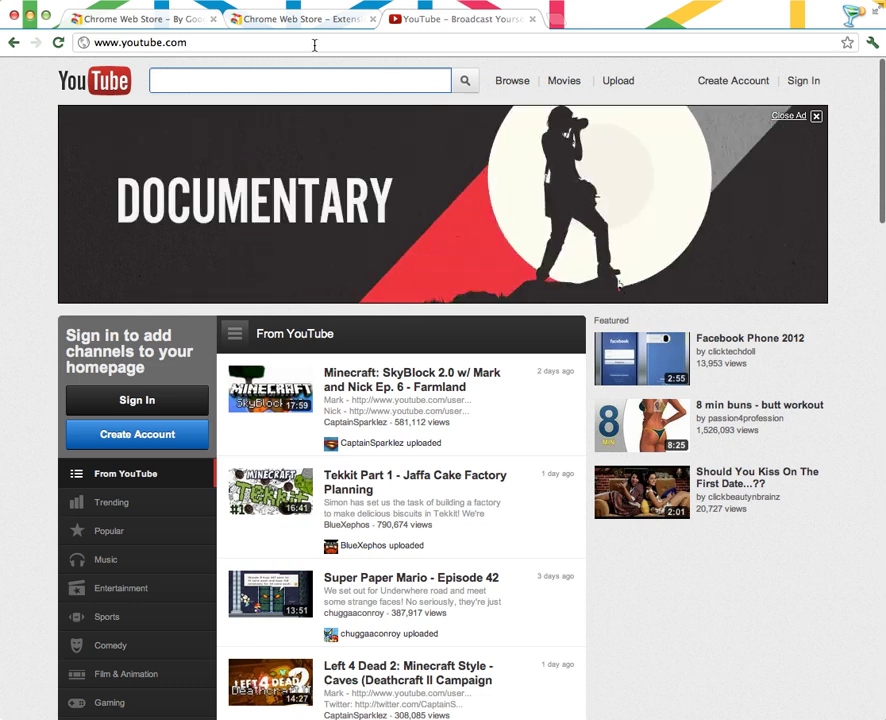
{"action": "left_click", "coordinate": [531, 19]}
Install the AdBlock extension from the store, then open a new tab.
{"action": "mouse_move", "coordinate": [647, 162]}
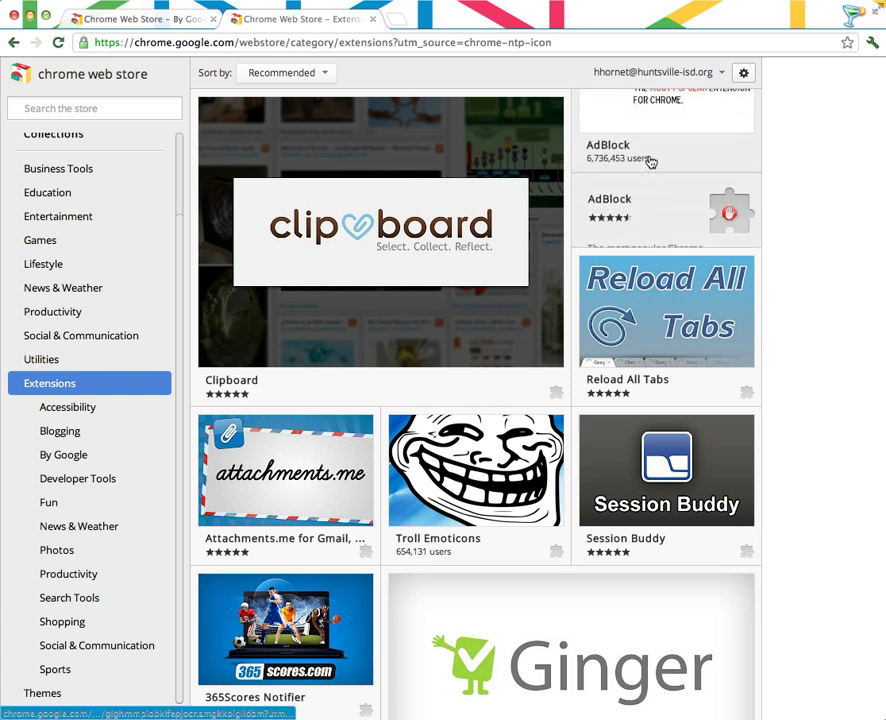
{"action": "left_click", "coordinate": [667, 231]}
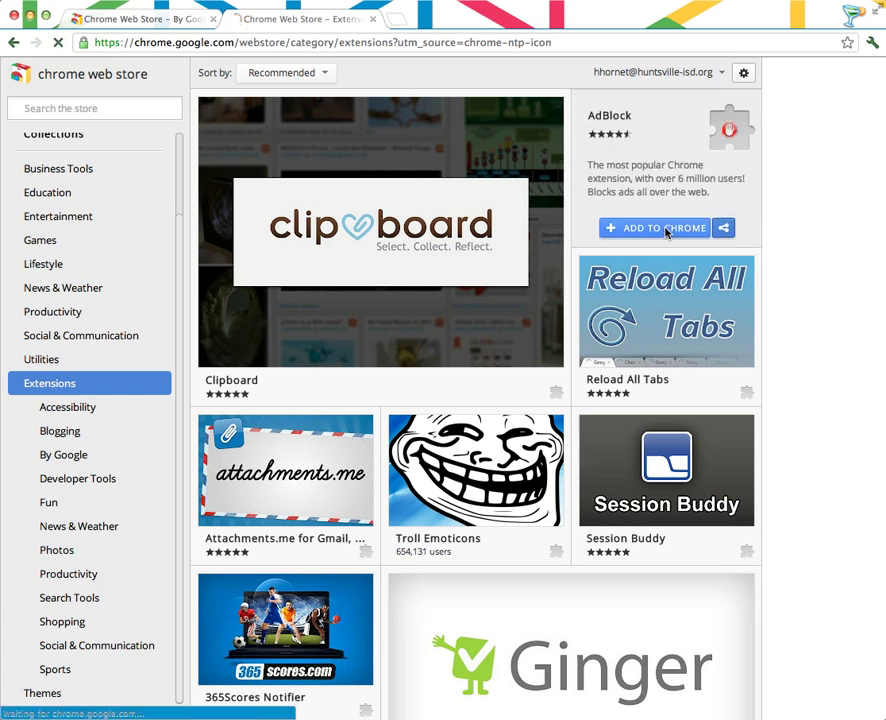
{"action": "left_click", "coordinate": [565, 157]}
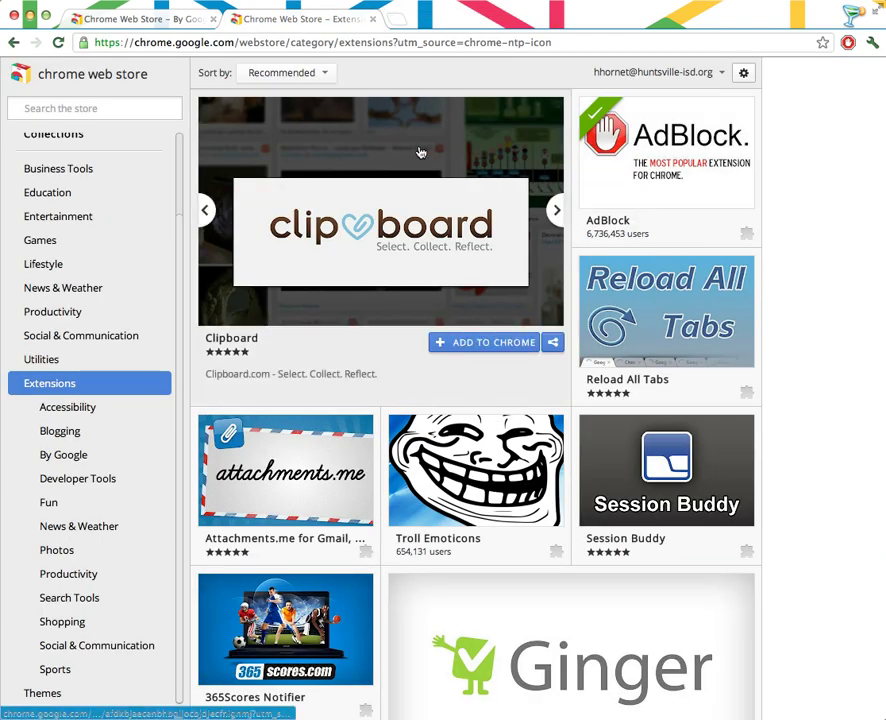
{"action": "left_click", "coordinate": [397, 18]}
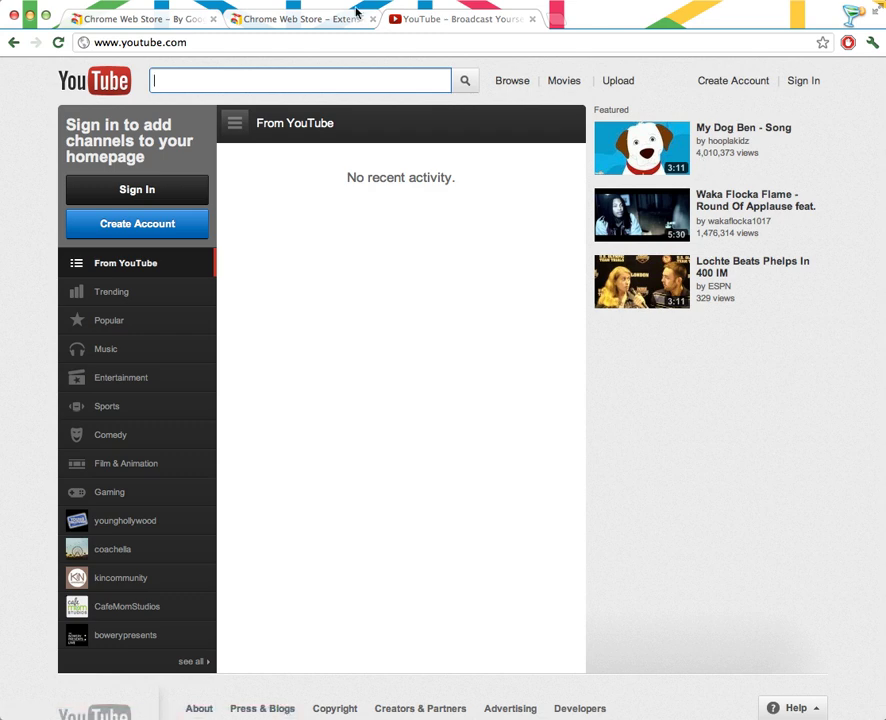
Close the YouTube tab and search the Web Store for 'google'.
{"action": "left_click", "coordinate": [533, 20]}
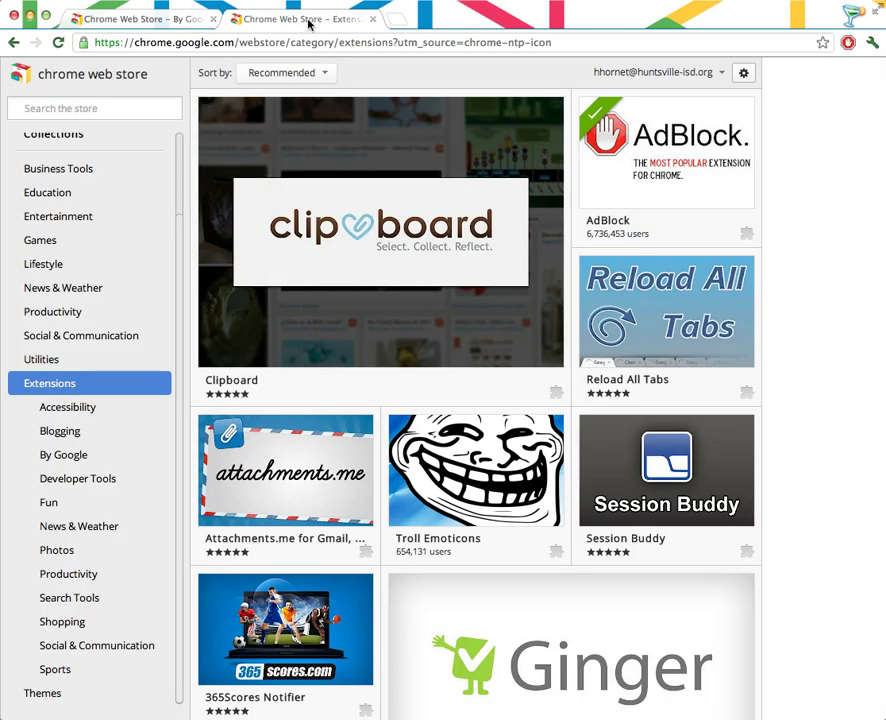
{"action": "left_click", "coordinate": [54, 108]}
{"action": "scroll", "coordinate": [88, 175], "scroll_direction": "up", "scroll_amount": 3}
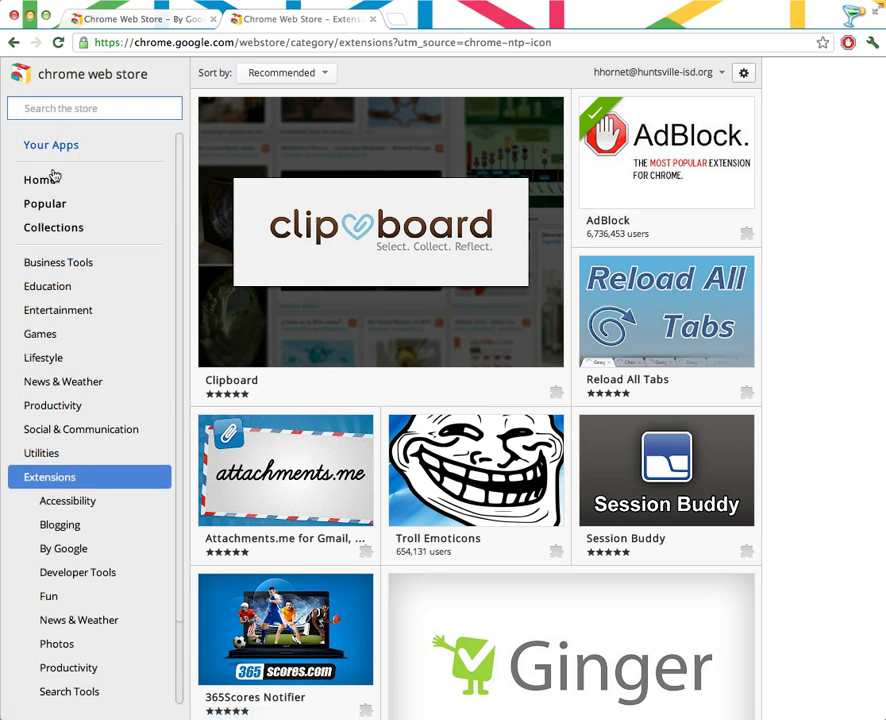
{"action": "type", "text": "goog"}
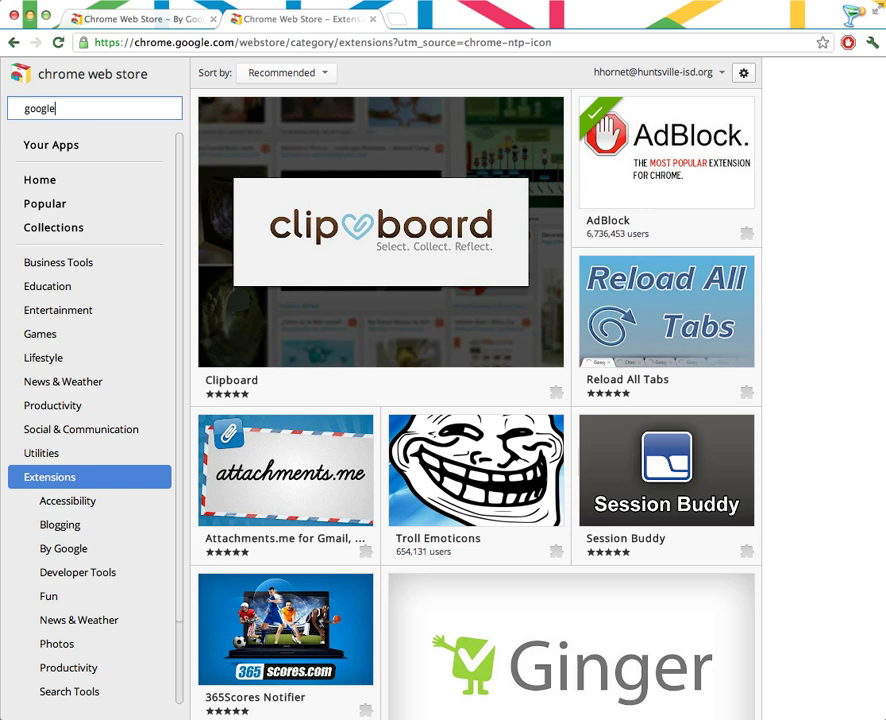
{"action": "type", "text": "le"}
{"action": "key", "text": "Return"}
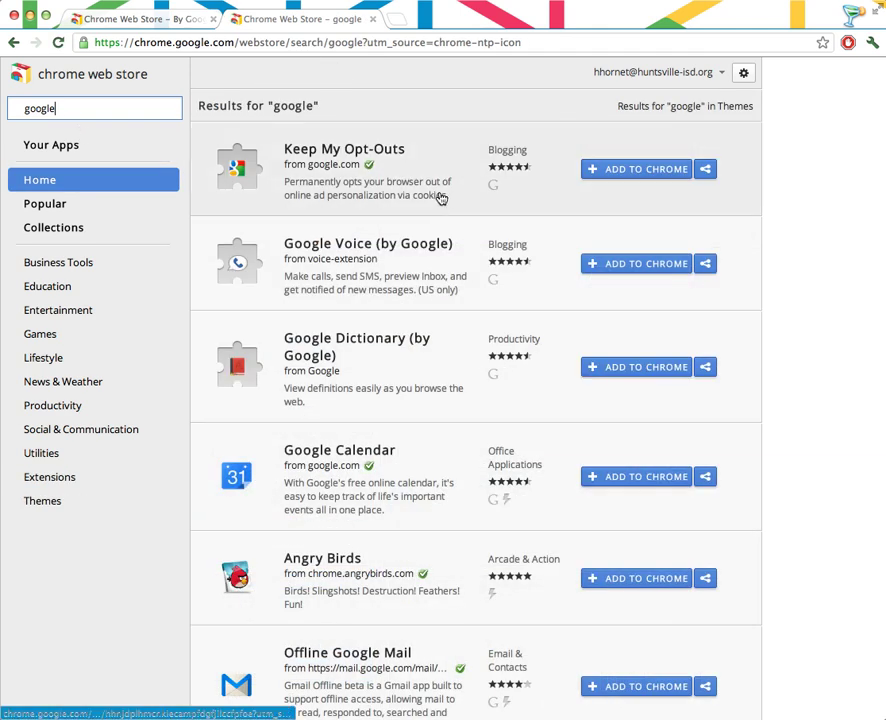
{"action": "scroll", "coordinate": [450, 388], "scroll_direction": "down", "scroll_amount": 2}
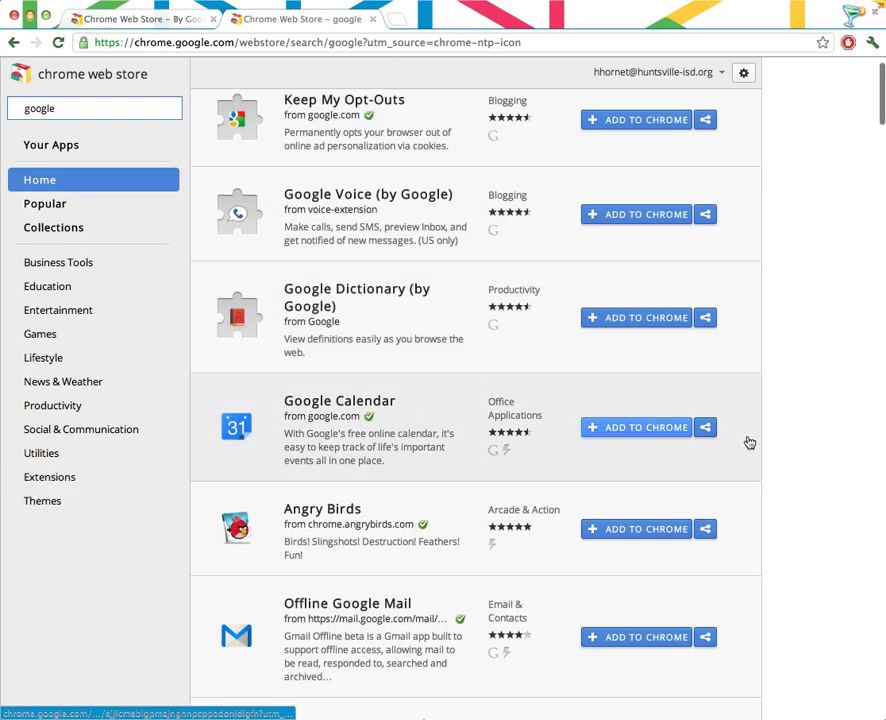
Install Google Calendar from the results and return to the store tab.
{"action": "left_click", "coordinate": [660, 428]}
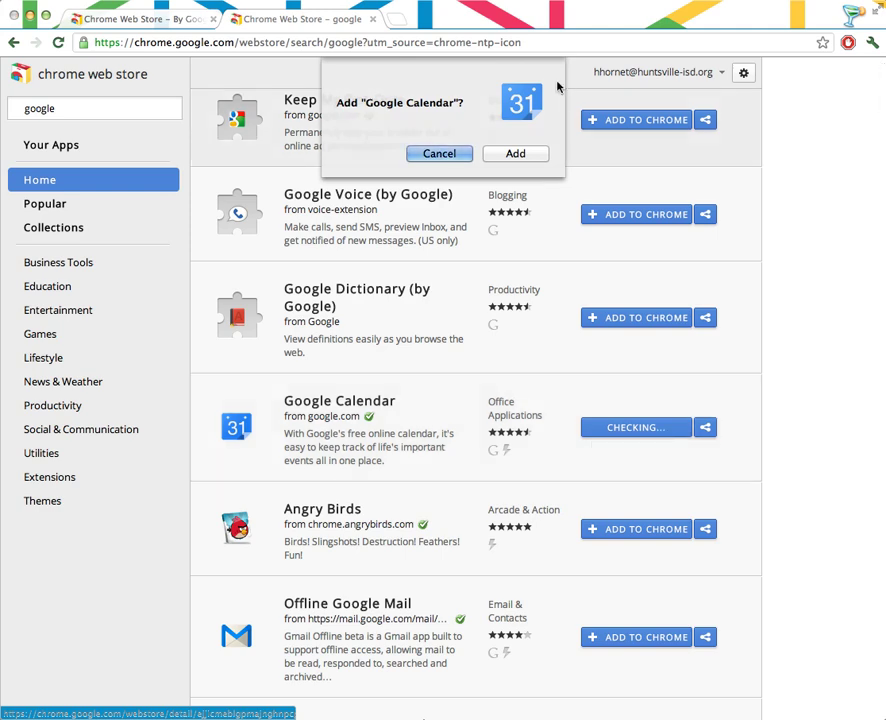
{"action": "left_click", "coordinate": [515, 153]}
{"action": "scroll", "coordinate": [470, 550], "scroll_direction": "down", "scroll_amount": 3}
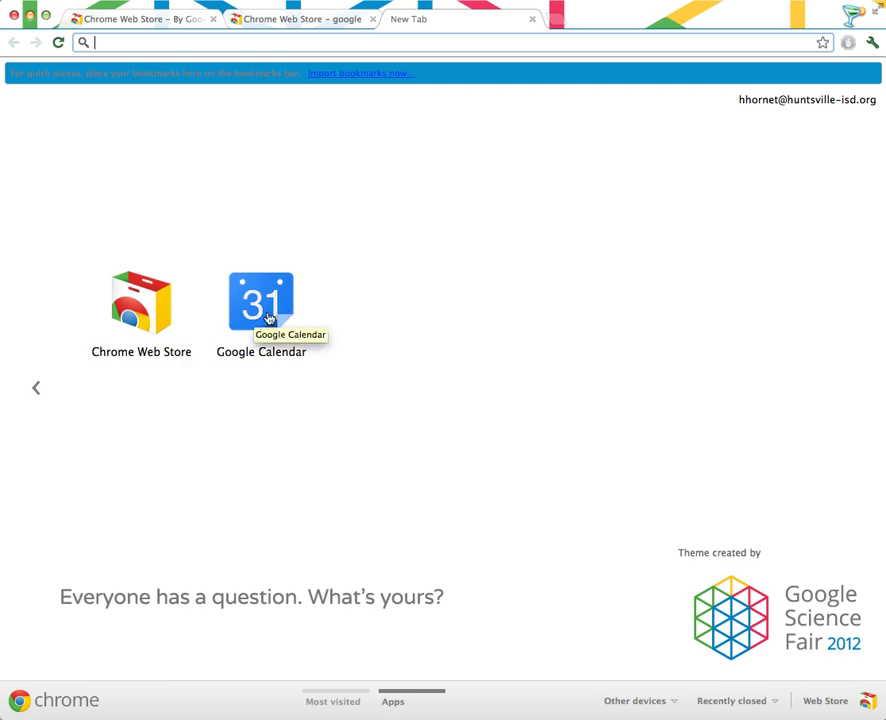
{"action": "left_click", "coordinate": [316, 18]}
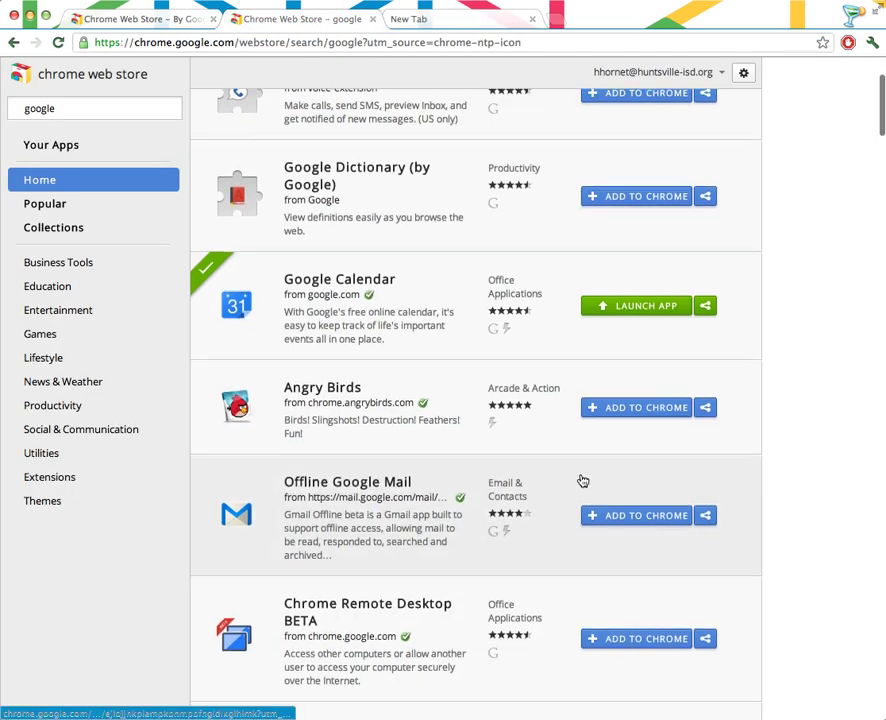
{"action": "scroll", "coordinate": [578, 476], "scroll_direction": "down", "scroll_amount": 5}
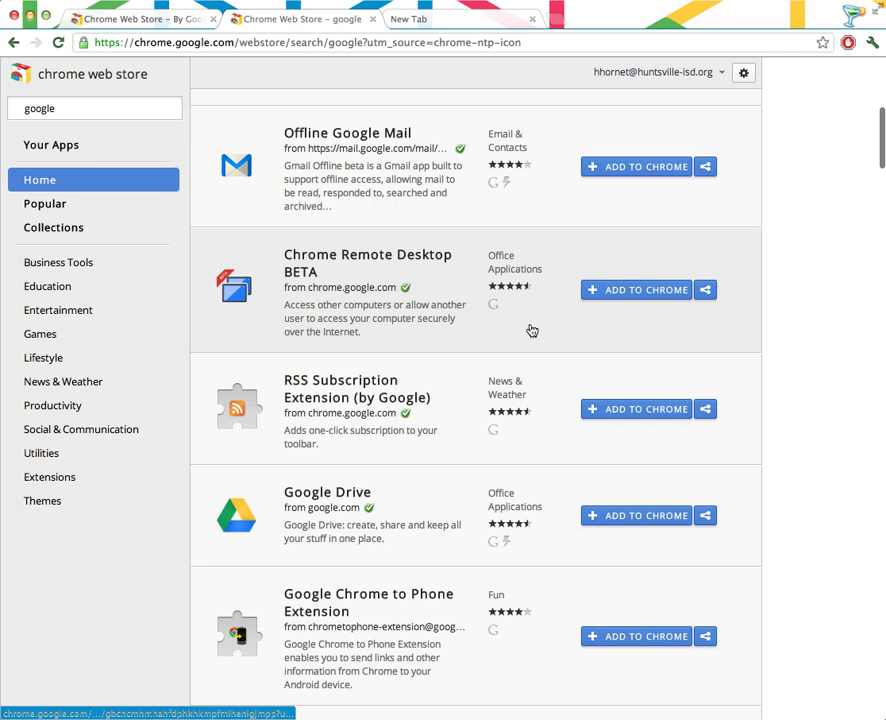
{"action": "scroll", "coordinate": [535, 335], "scroll_direction": "down", "scroll_amount": 2}
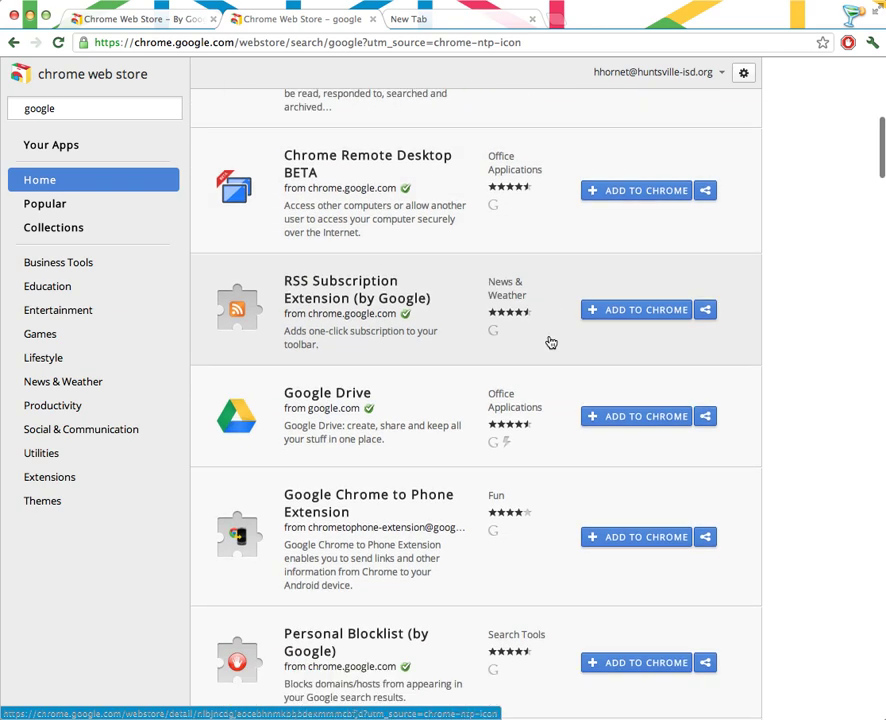
{"action": "scroll", "coordinate": [550, 342], "scroll_direction": "down", "scroll_amount": 4}
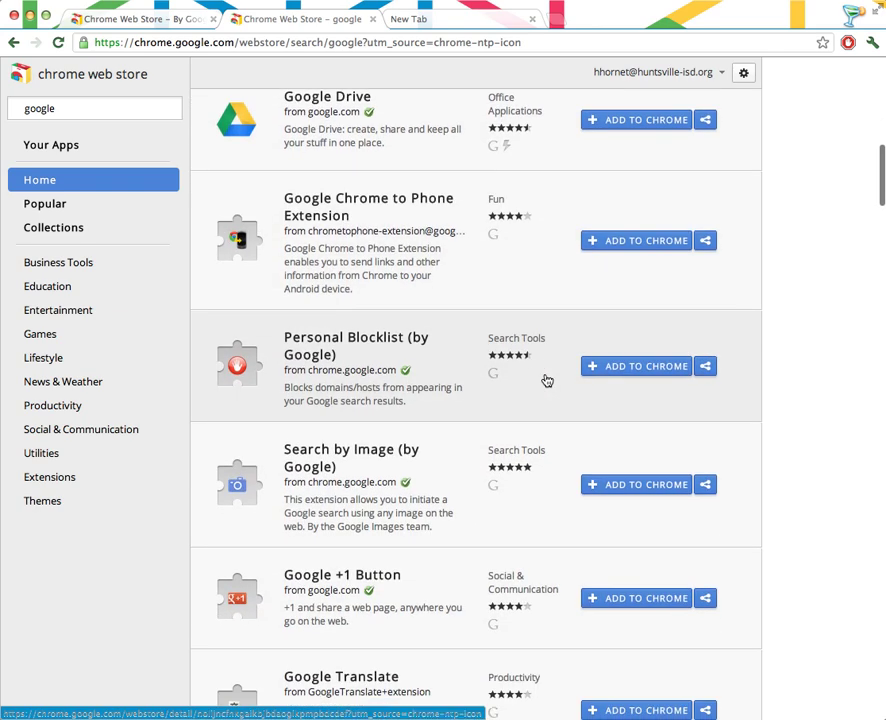
{"action": "scroll", "coordinate": [547, 381], "scroll_direction": "up", "scroll_amount": 6}
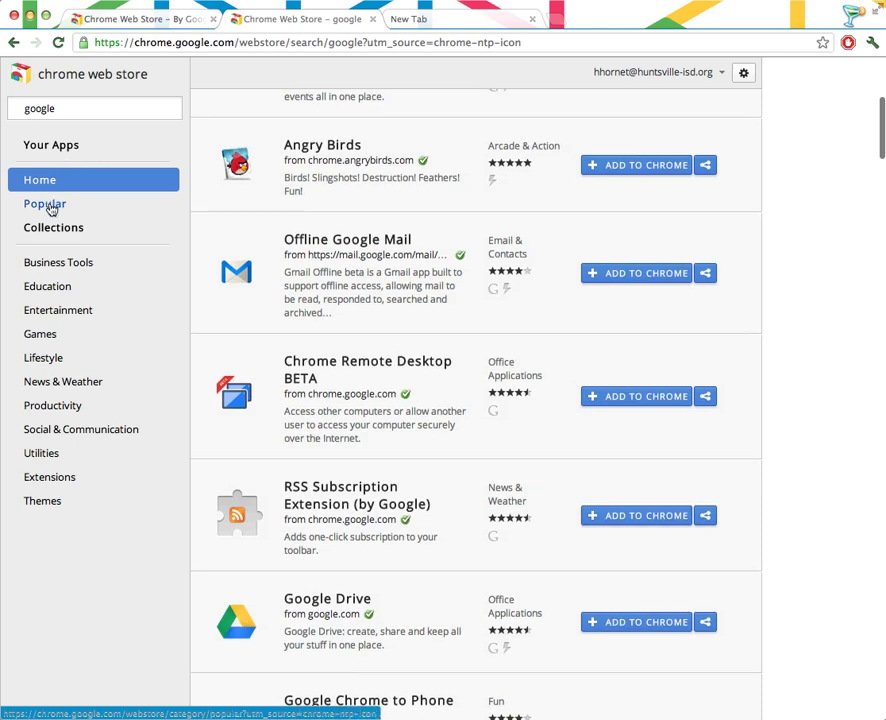
Install the YouTube app from the store's Popular category.
{"action": "left_click", "coordinate": [50, 204]}
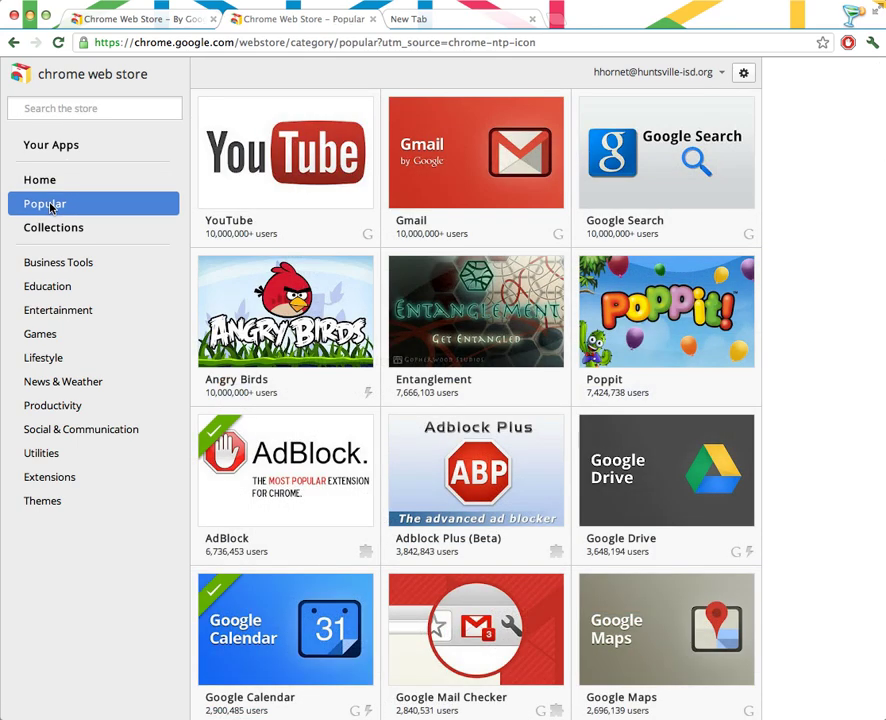
{"action": "mouse_move", "coordinate": [291, 174]}
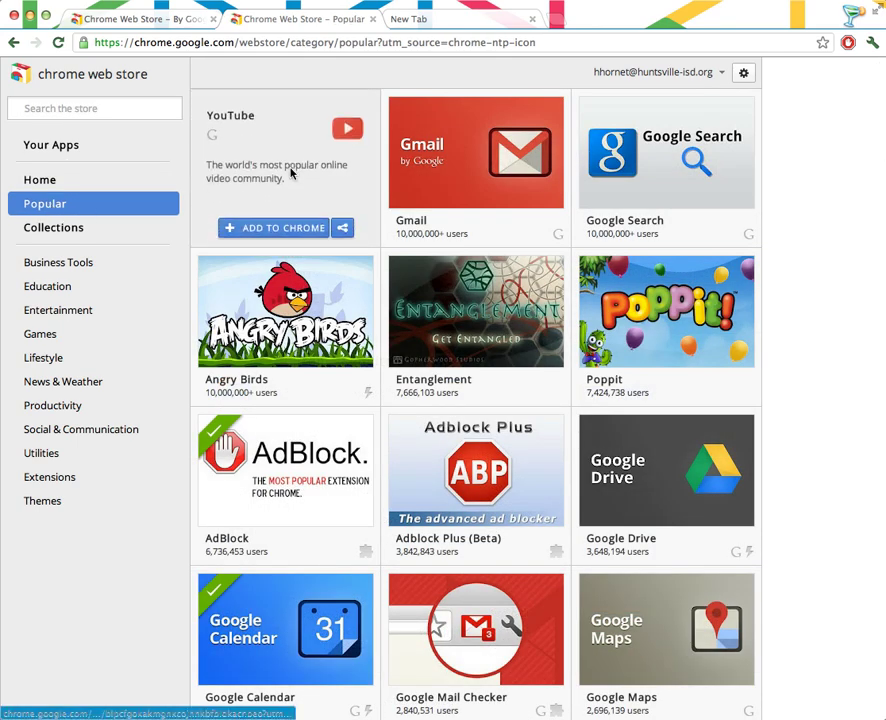
{"action": "left_click", "coordinate": [288, 228]}
{"action": "left_click", "coordinate": [530, 155]}
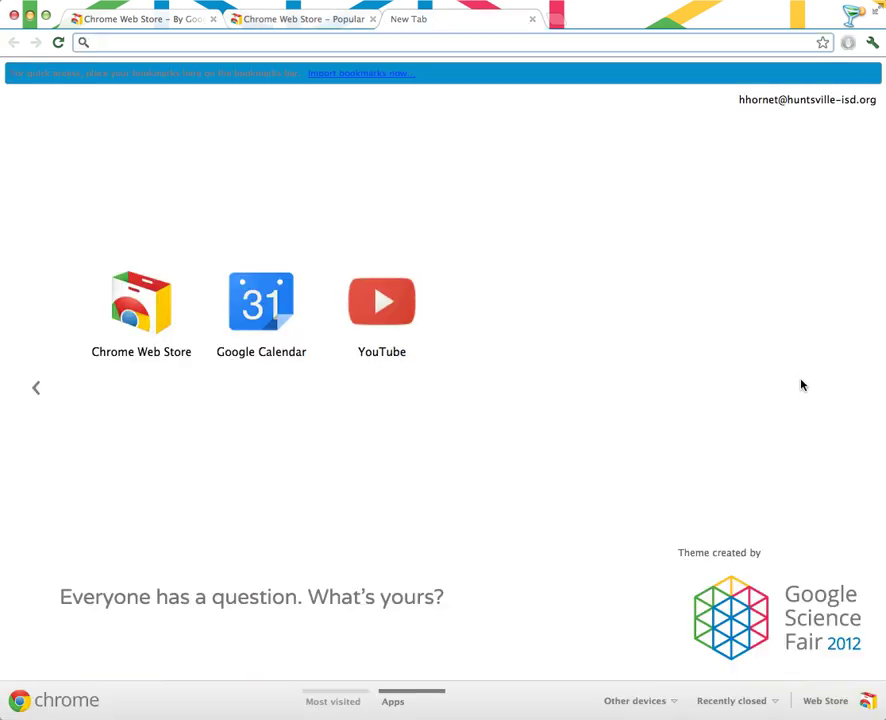
Install Google Maps from the Popular apps list.
{"action": "left_click", "coordinate": [297, 20]}
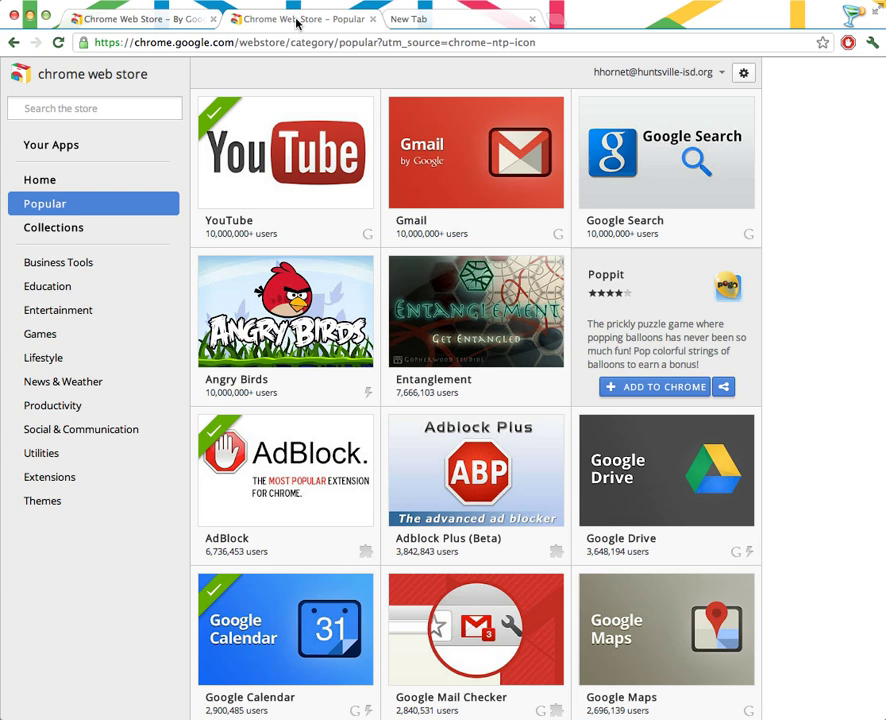
{"action": "scroll", "coordinate": [731, 381], "scroll_direction": "down", "scroll_amount": 3}
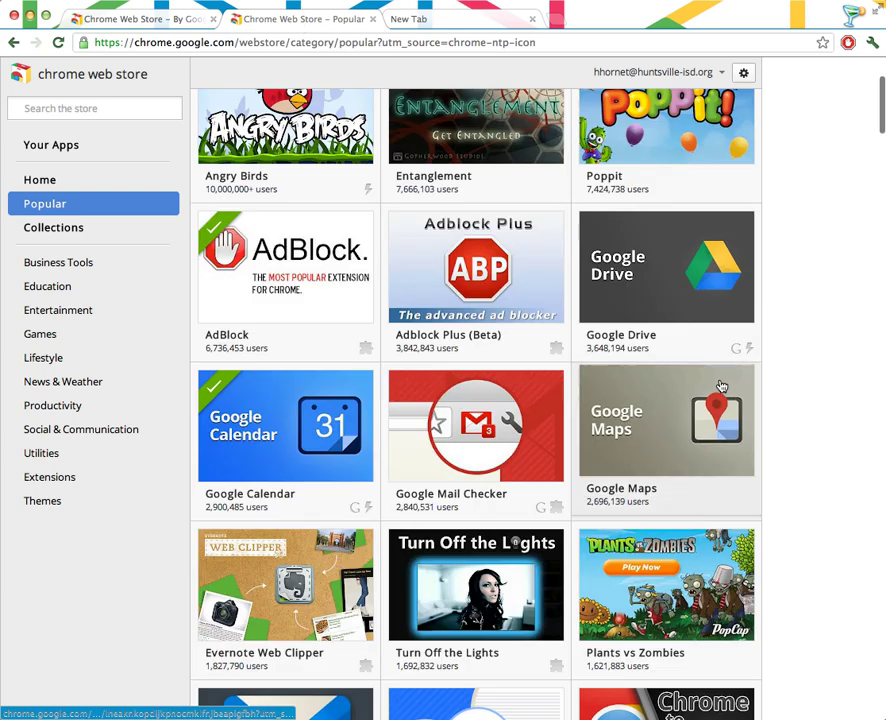
{"action": "scroll", "coordinate": [731, 381], "scroll_direction": "down", "scroll_amount": 2}
{"action": "left_click", "coordinate": [652, 428]}
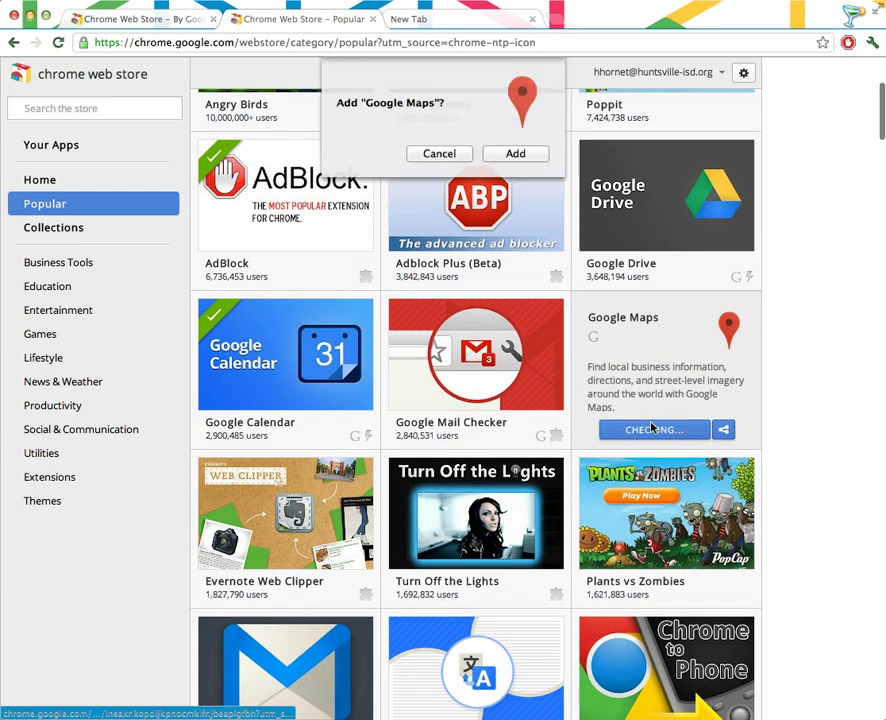
{"action": "left_click", "coordinate": [517, 158]}
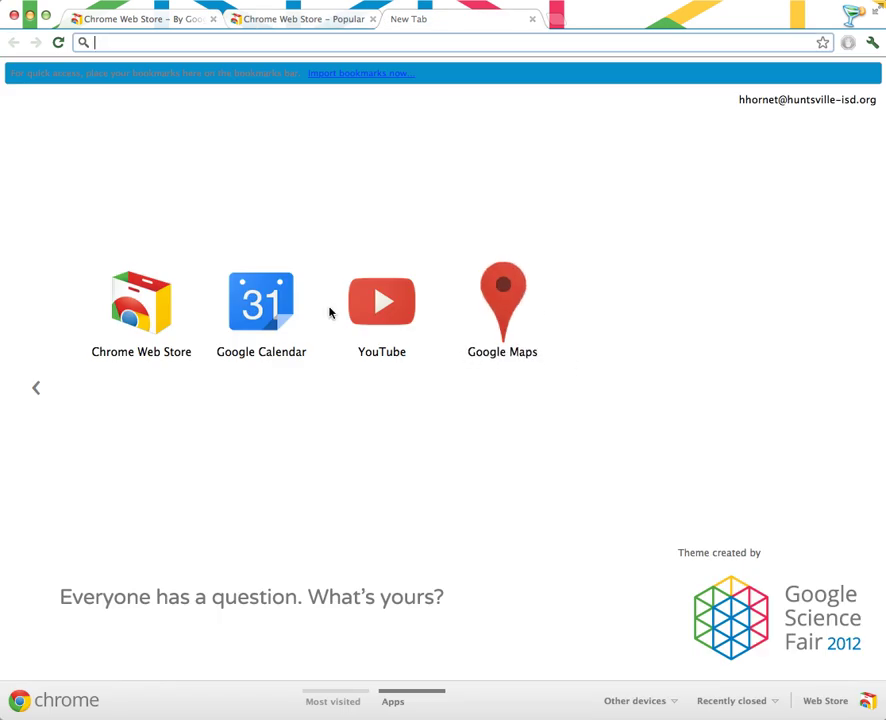
Install Daum Equation Editor from the Education category and check its tile on the New Tab page.
{"action": "left_click", "coordinate": [288, 22]}
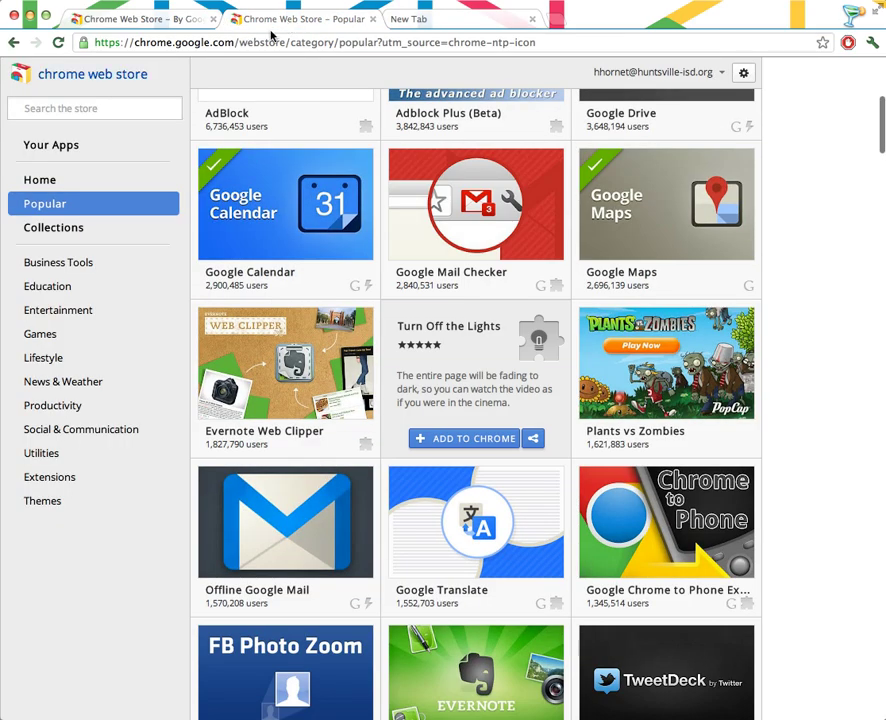
{"action": "left_click", "coordinate": [44, 289]}
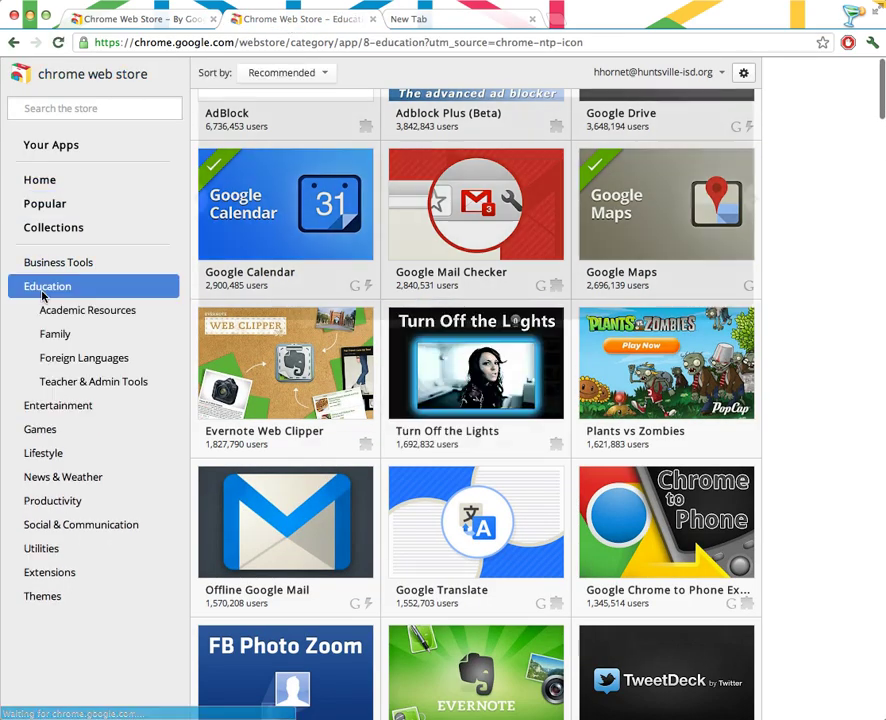
{"action": "scroll", "coordinate": [480, 424], "scroll_direction": "down", "scroll_amount": 2}
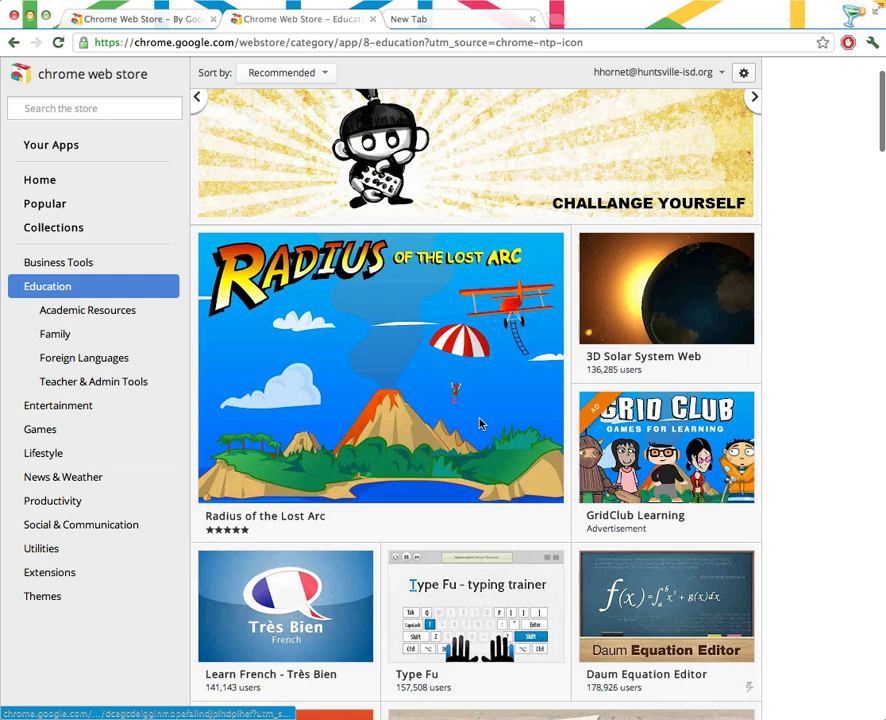
{"action": "scroll", "coordinate": [480, 424], "scroll_direction": "down", "scroll_amount": 6}
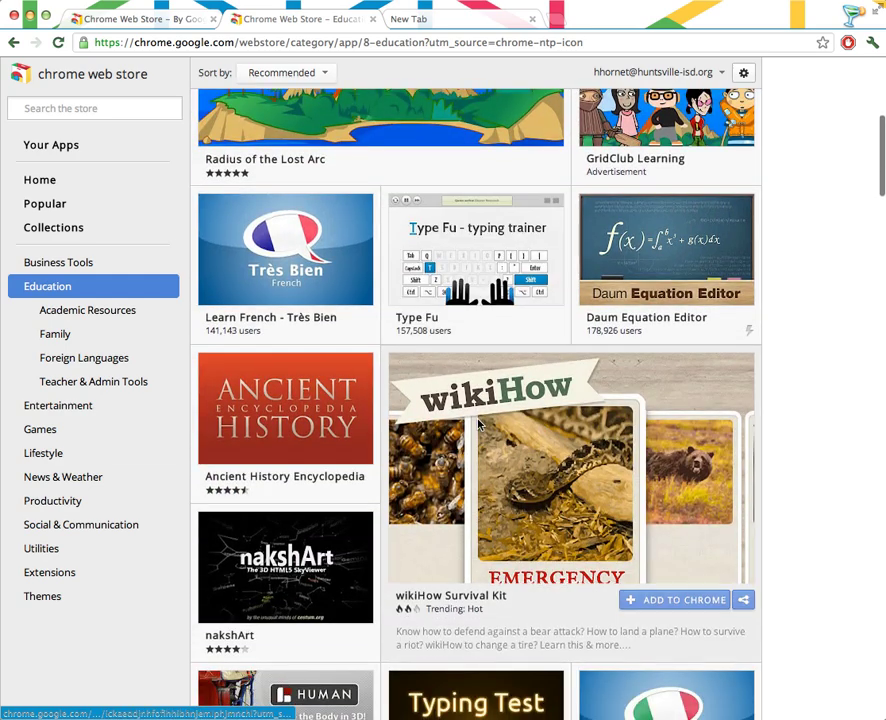
{"action": "mouse_move", "coordinate": [696, 229]}
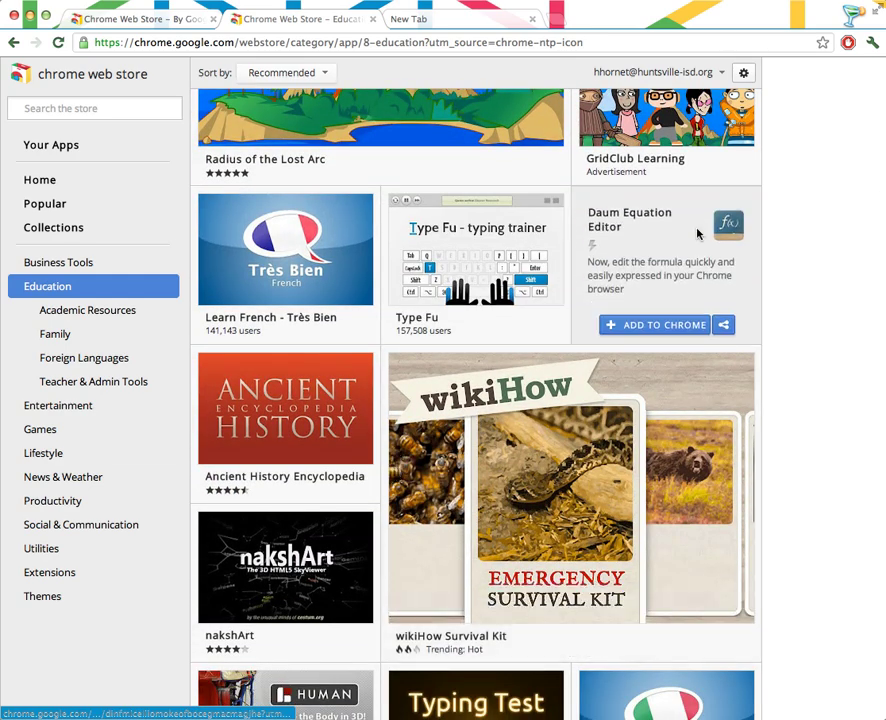
{"action": "left_click", "coordinate": [663, 323]}
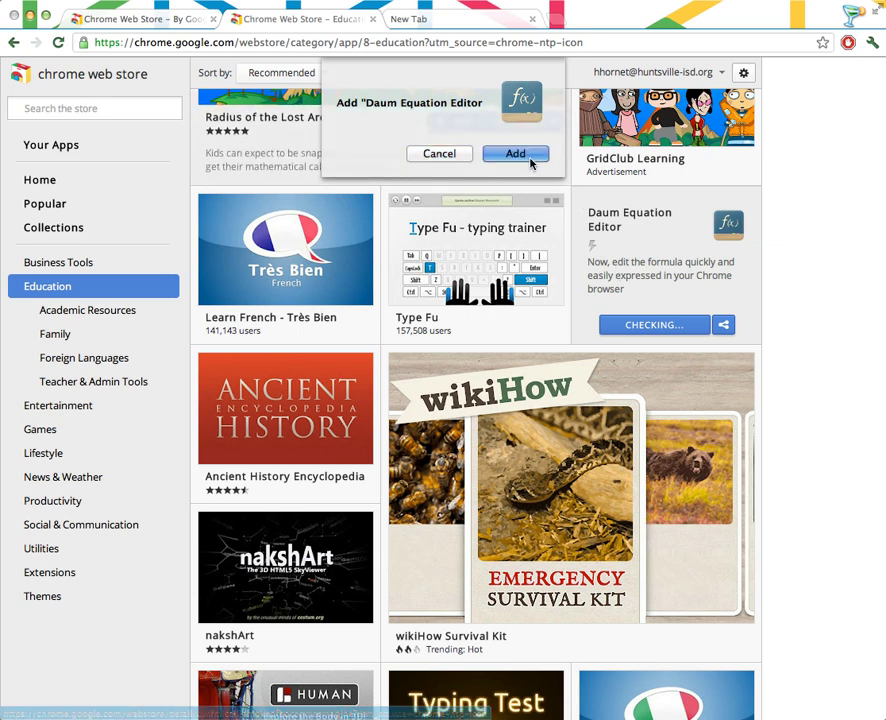
{"action": "left_click", "coordinate": [515, 154]}
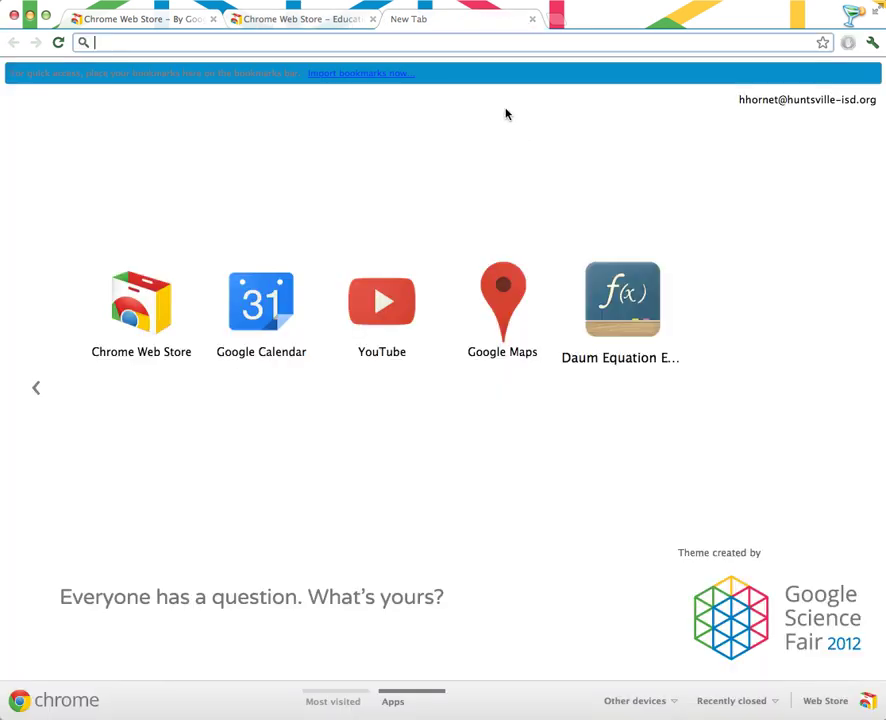
{"action": "right_click", "coordinate": [624, 312]}
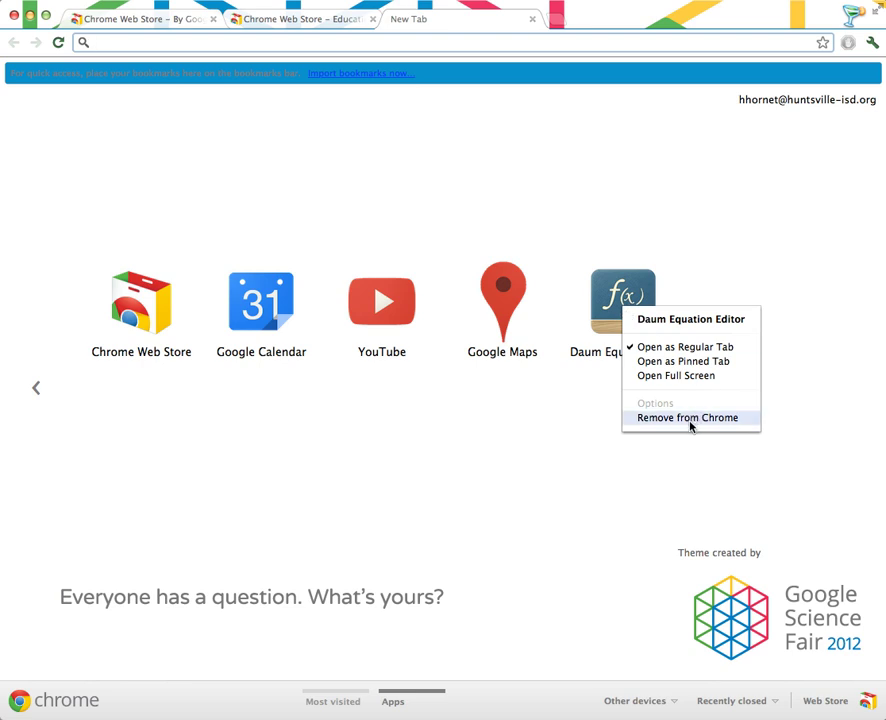
{"action": "left_click", "coordinate": [530, 422]}
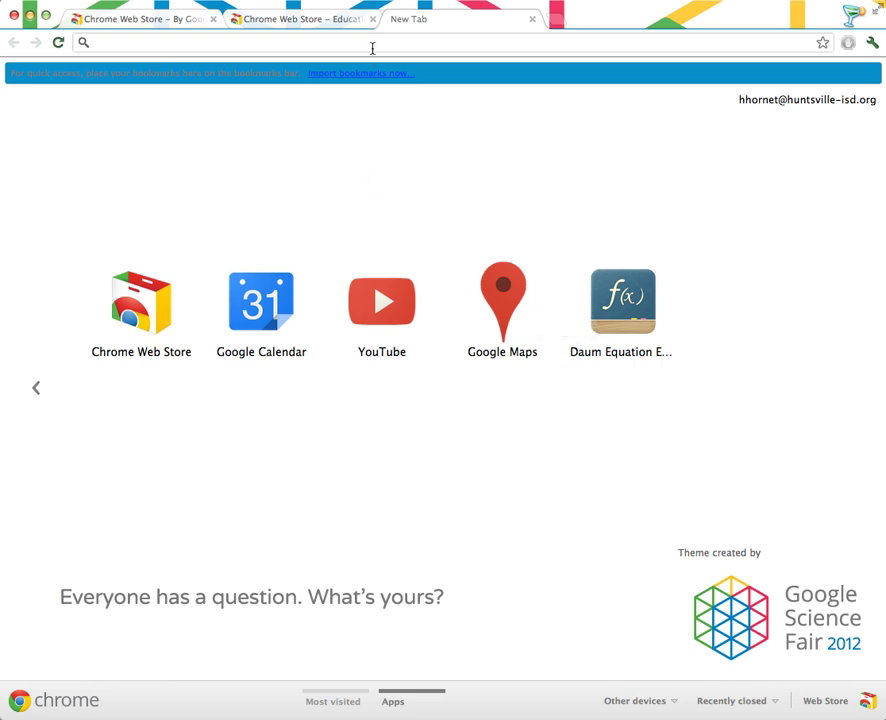
Search the store for gmail, install the Gmail app, and view it on the New Tab apps page.
{"action": "left_click", "coordinate": [308, 20]}
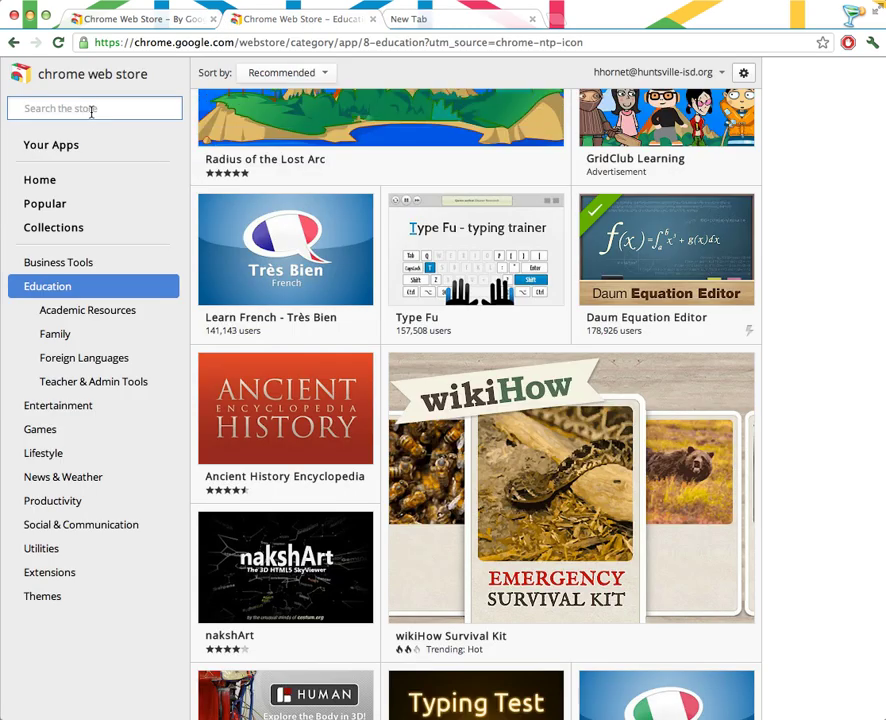
{"action": "type", "text": "gmail"}
{"action": "key", "text": "Return"}
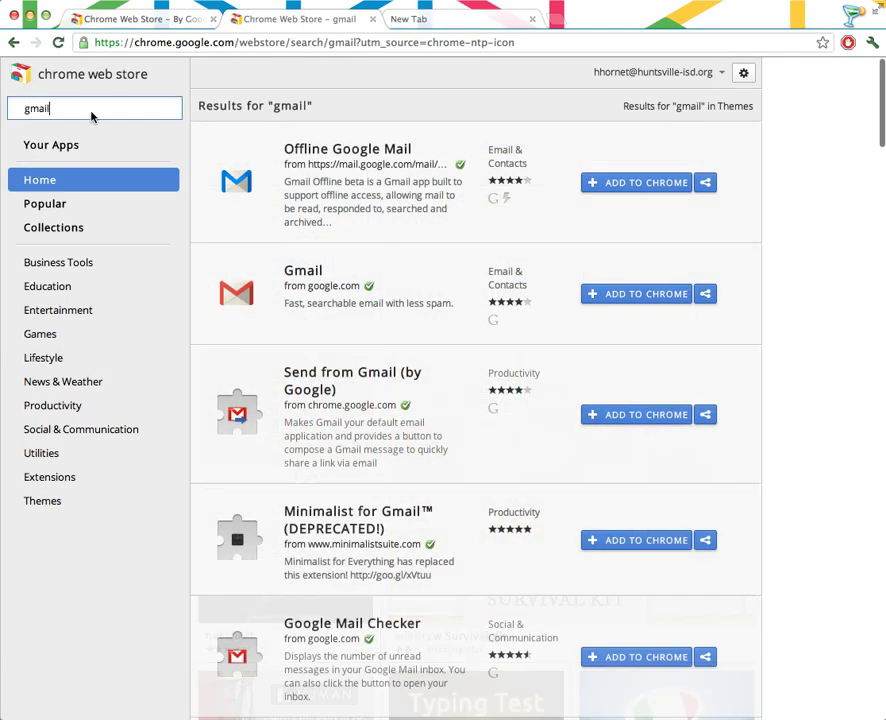
{"action": "left_click", "coordinate": [630, 293]}
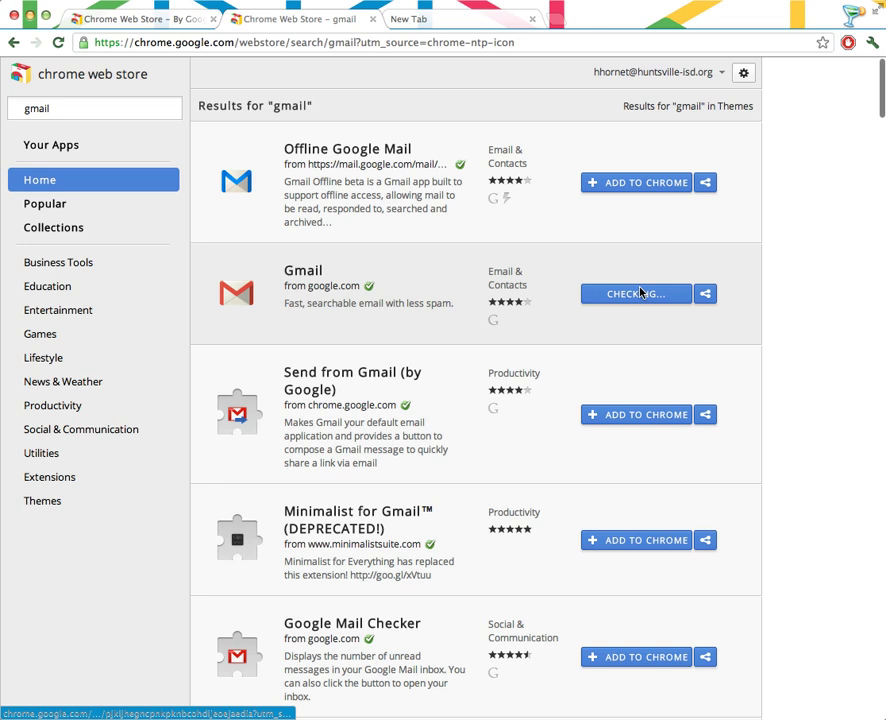
{"action": "left_click", "coordinate": [500, 156]}
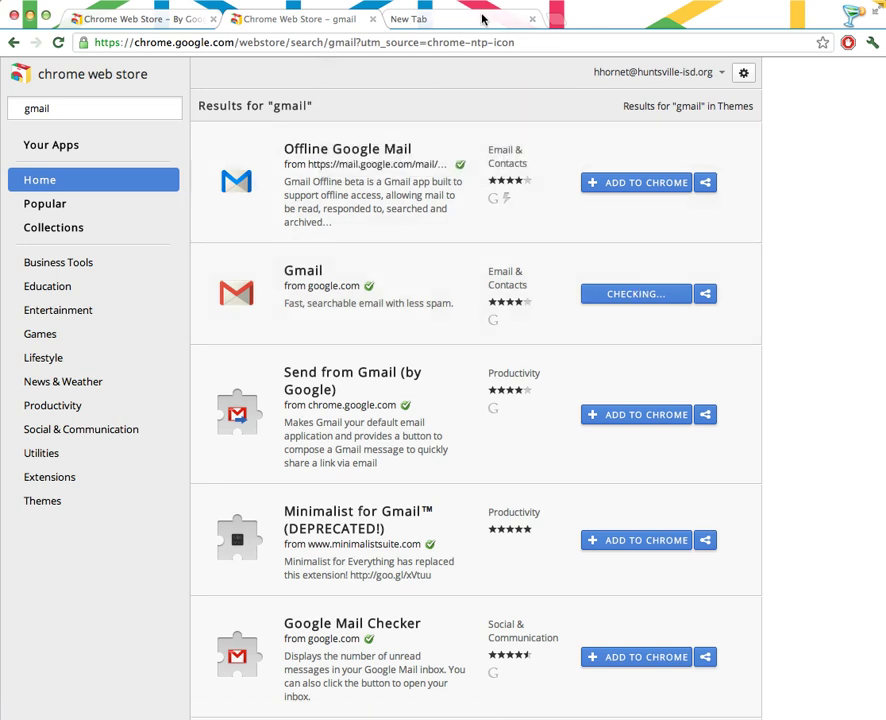
{"action": "left_click", "coordinate": [481, 22]}
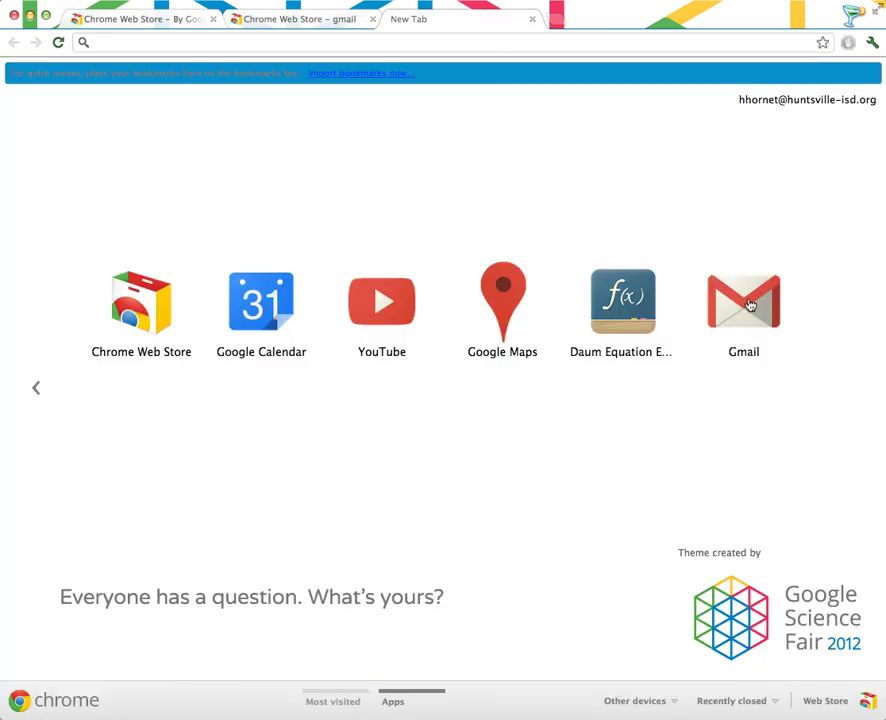
{"action": "left_click", "coordinate": [245, 43]}
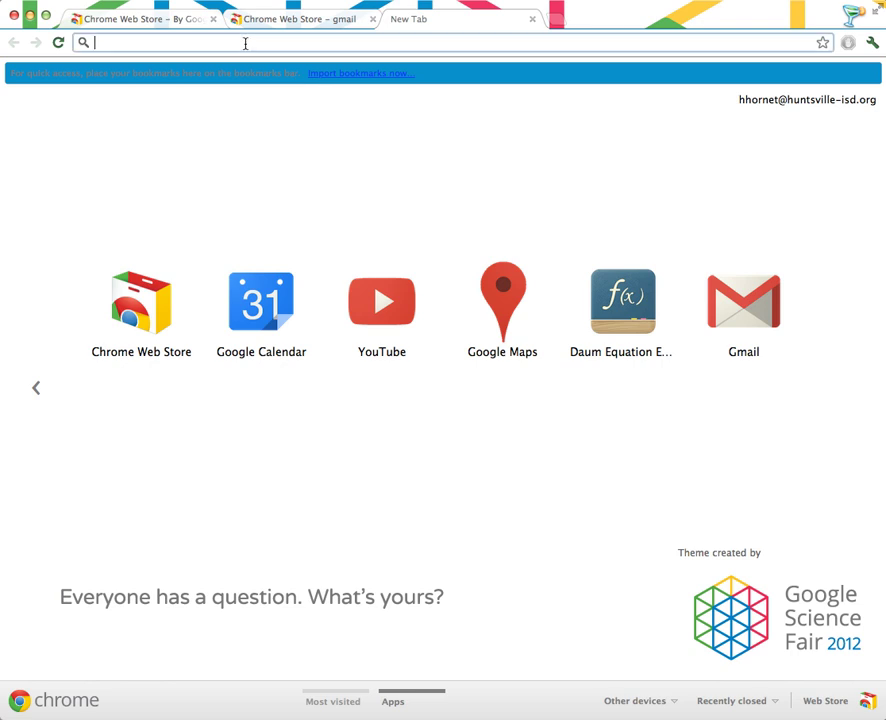
Open gmail.com and let Huntsville I.S.D. Mail handle all email links.
{"action": "type", "text": "gmail.com"}
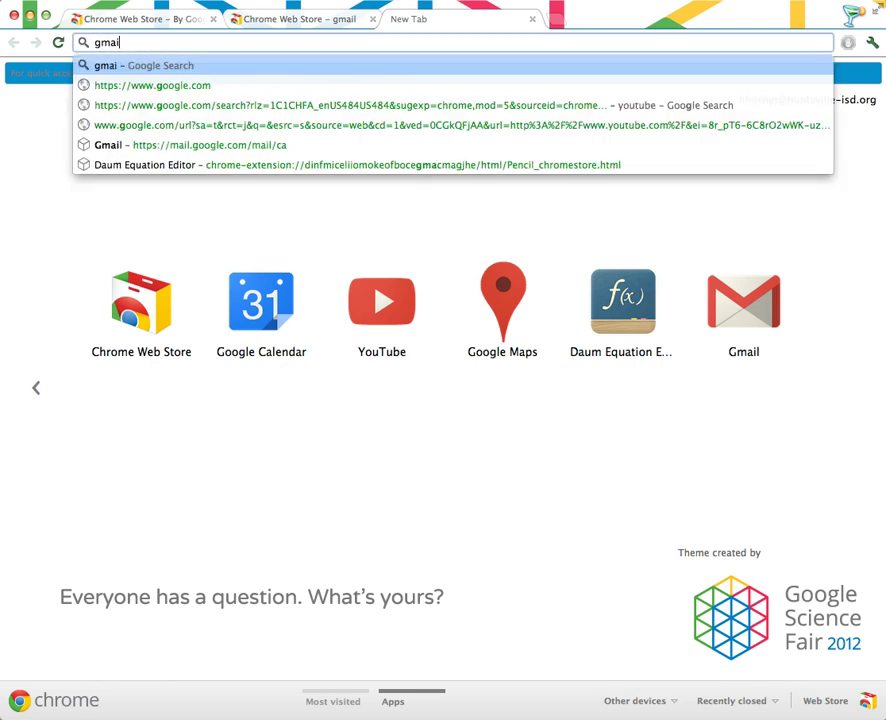
{"action": "key", "text": "Return"}
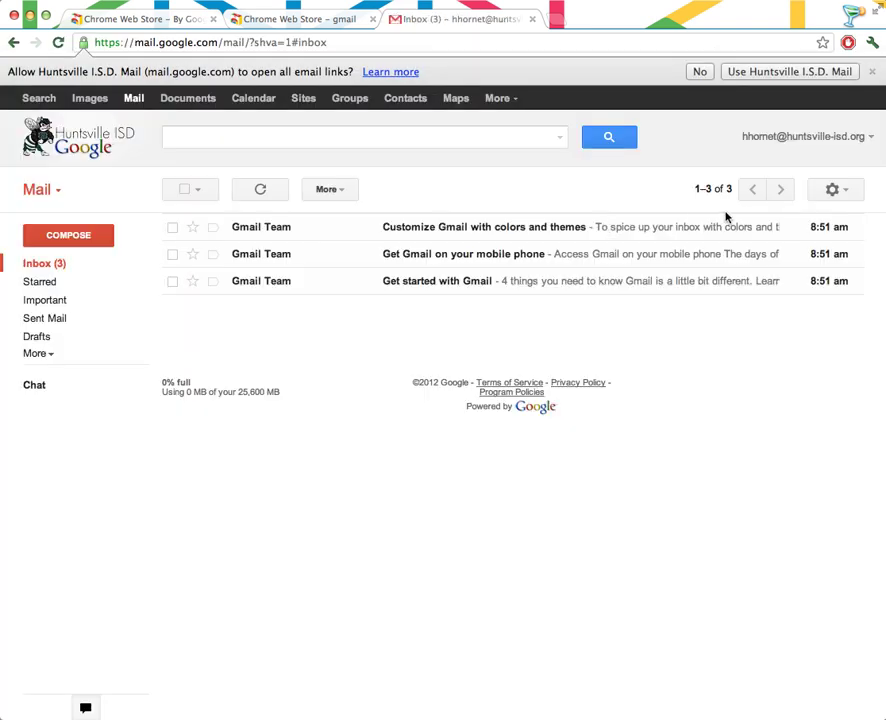
{"action": "left_click", "coordinate": [725, 203]}
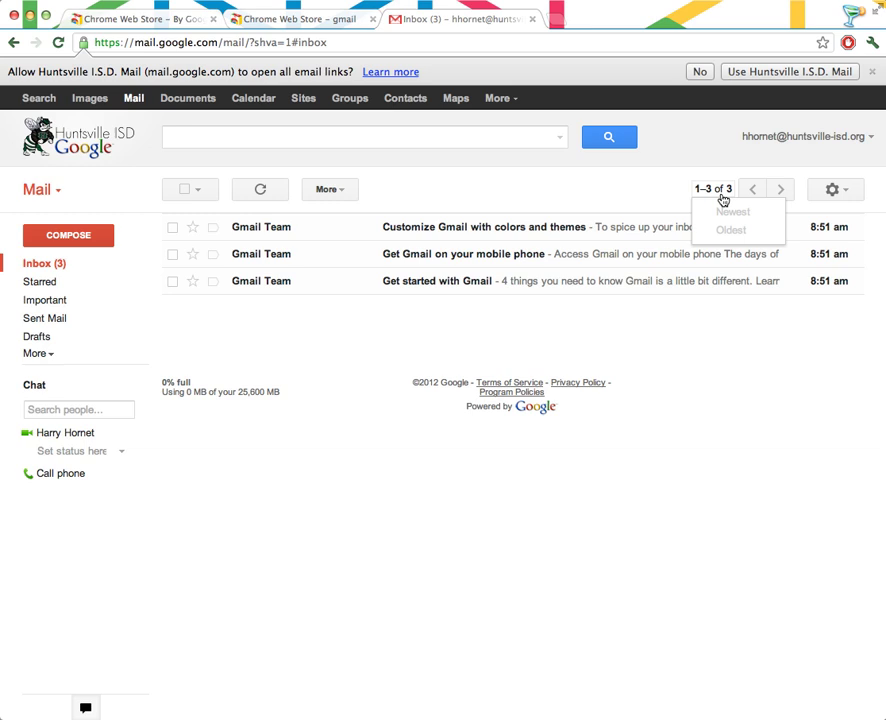
{"action": "left_click", "coordinate": [662, 184]}
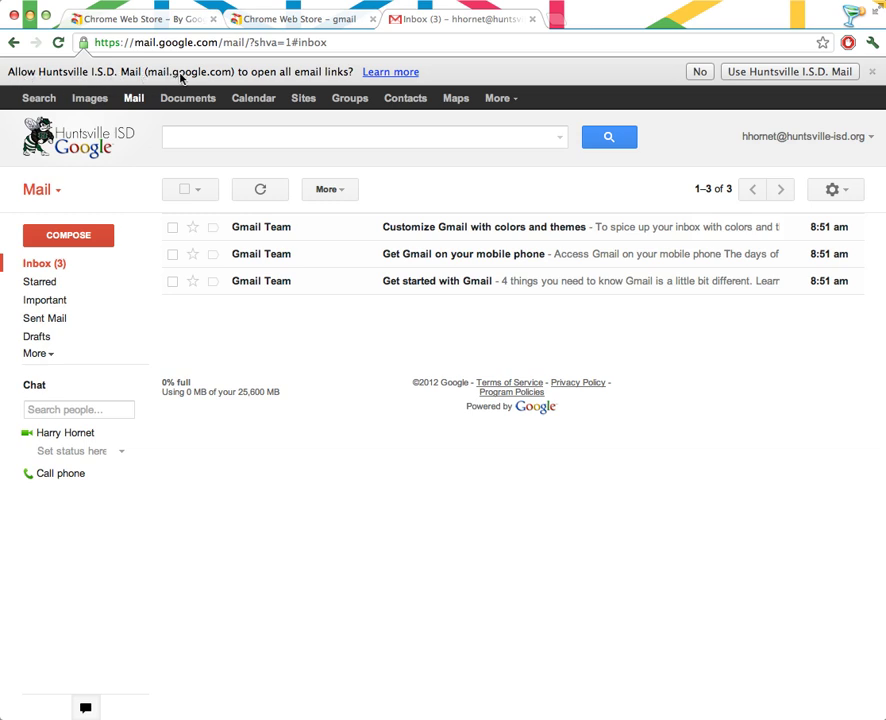
{"action": "left_click", "coordinate": [757, 74]}
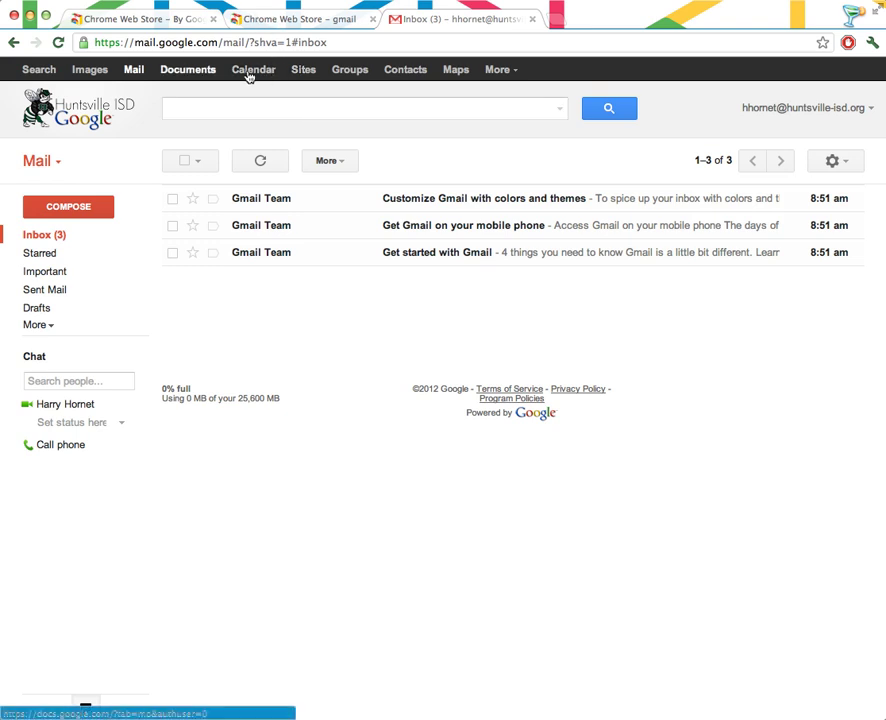
Visit help.google.com and click into the Search Google help box.
{"action": "left_click", "coordinate": [461, 44]}
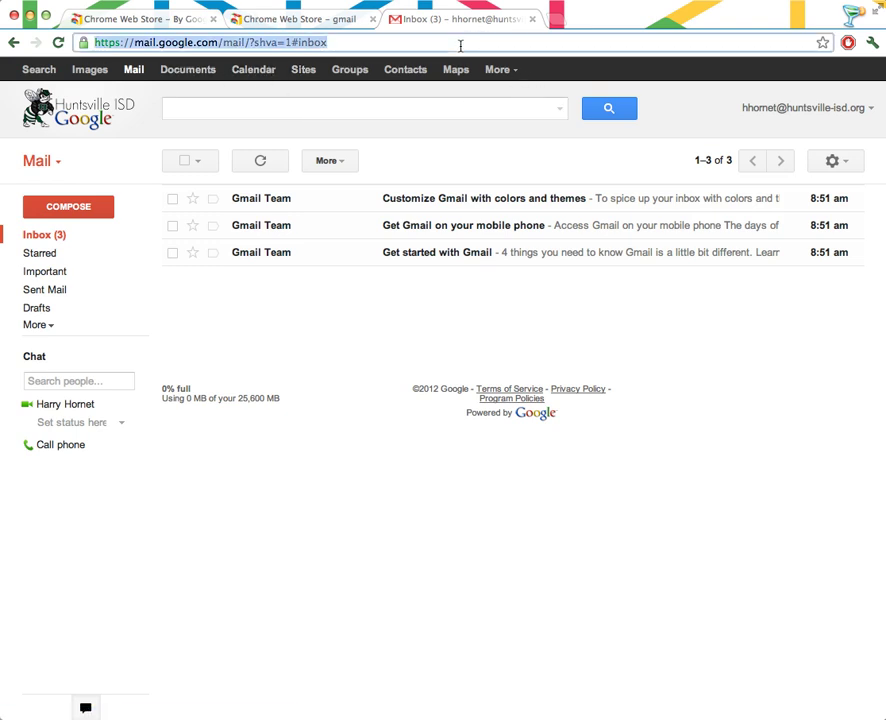
{"action": "type", "text": "help.goog"}
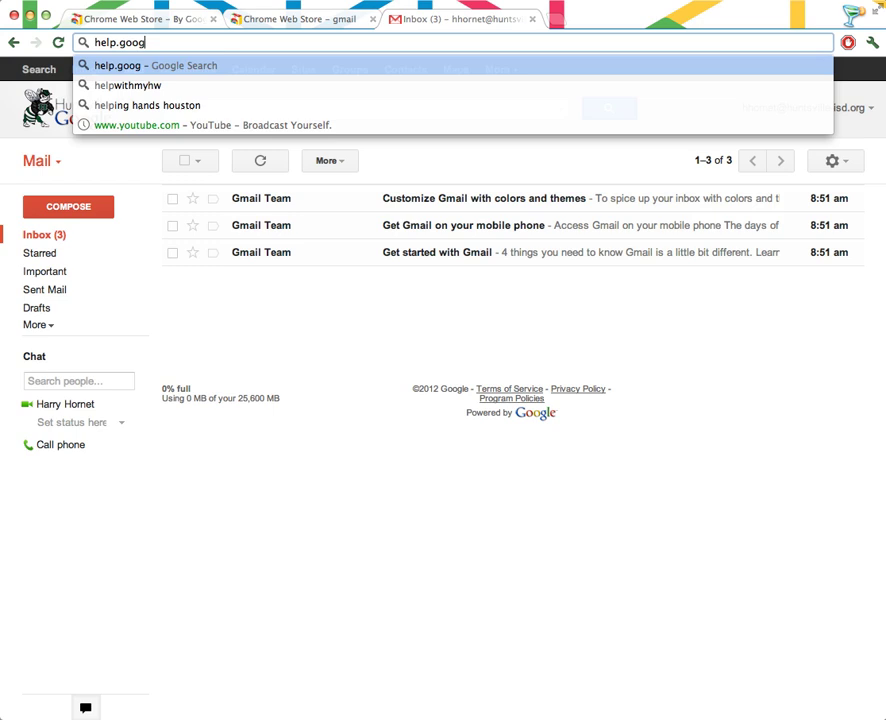
{"action": "type", "text": "le.com"}
{"action": "key", "text": "Return"}
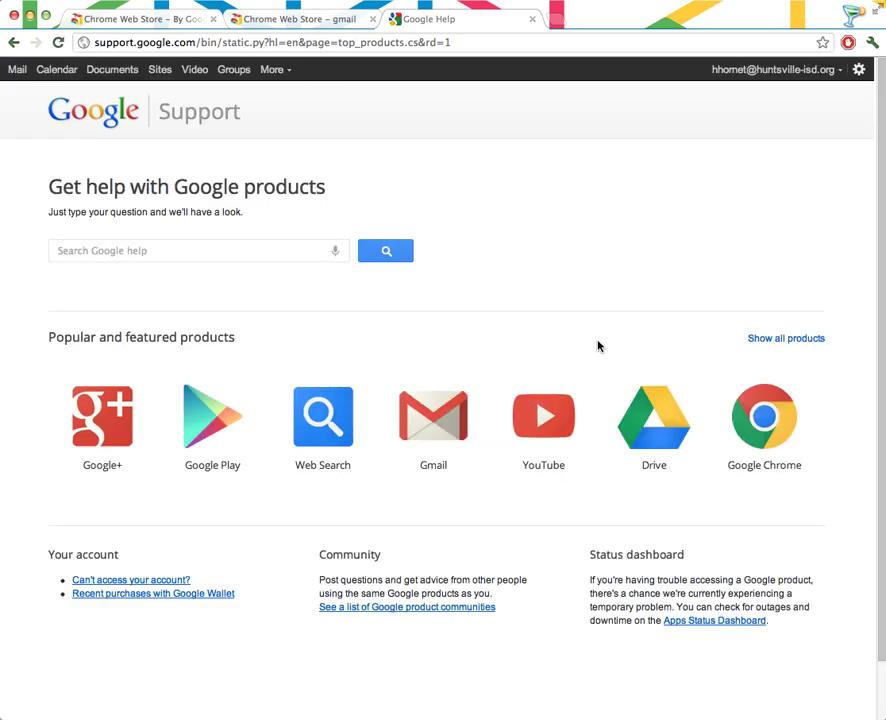
{"action": "left_click", "coordinate": [76, 258]}
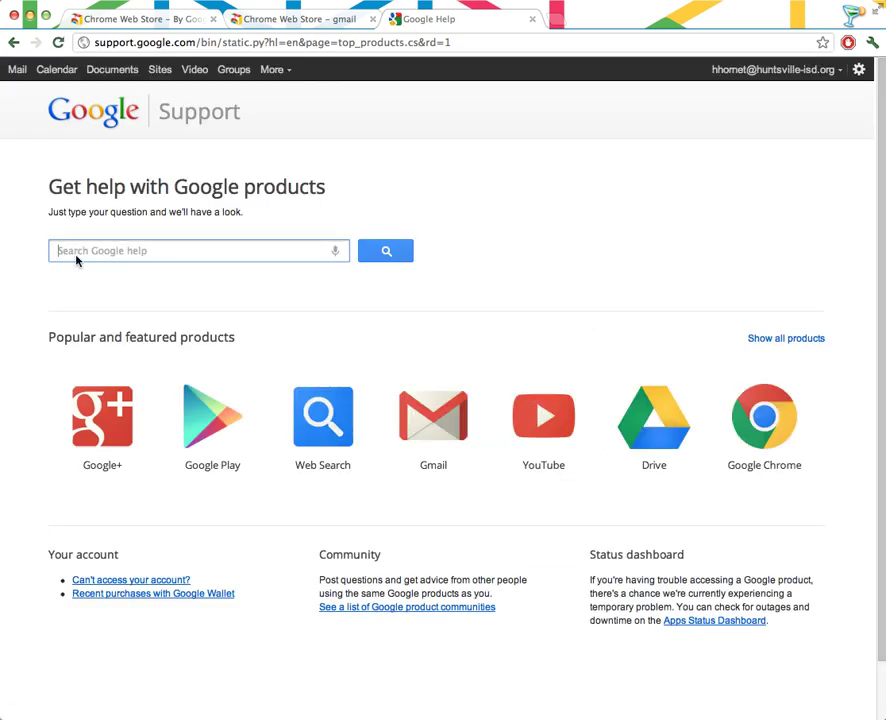
{"action": "mouse_move", "coordinate": [257, 365]}
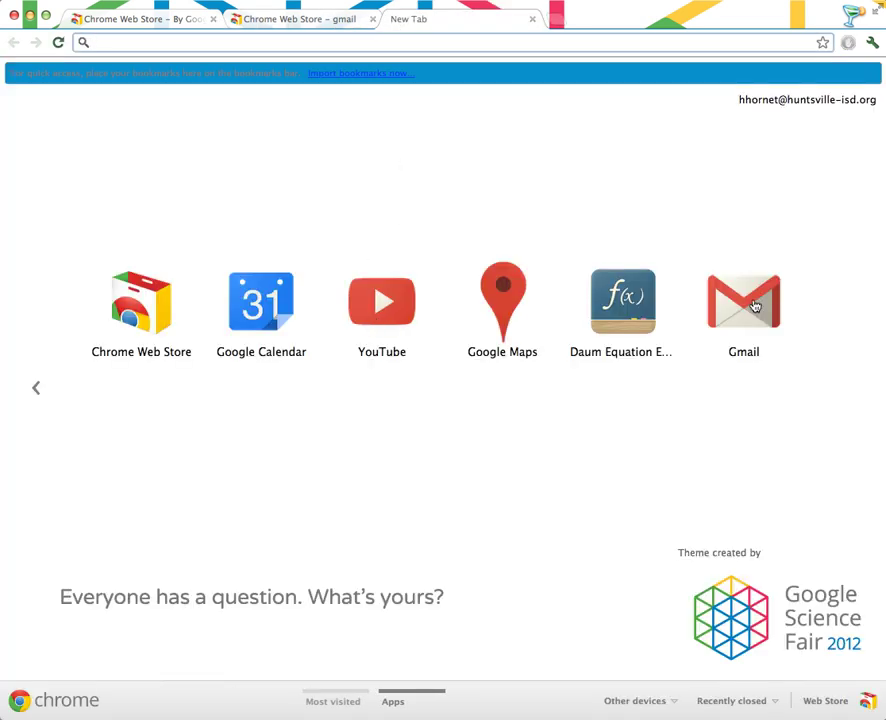
Relaunch Gmail from its app tile and open a new tab showing the Huntsville ISD site.
{"action": "left_click", "coordinate": [743, 300]}
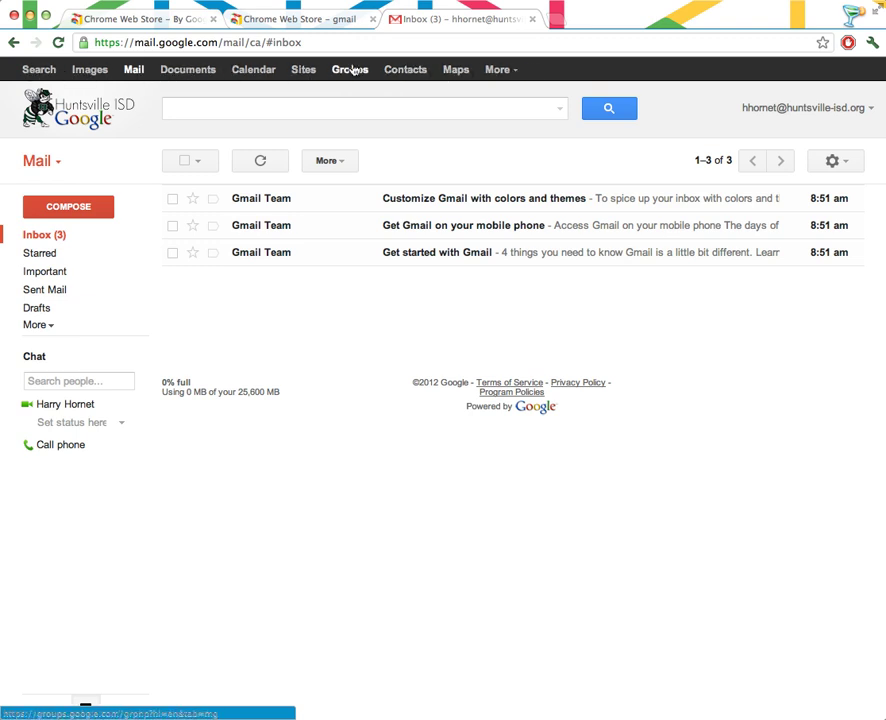
{"action": "left_click", "coordinate": [555, 18]}
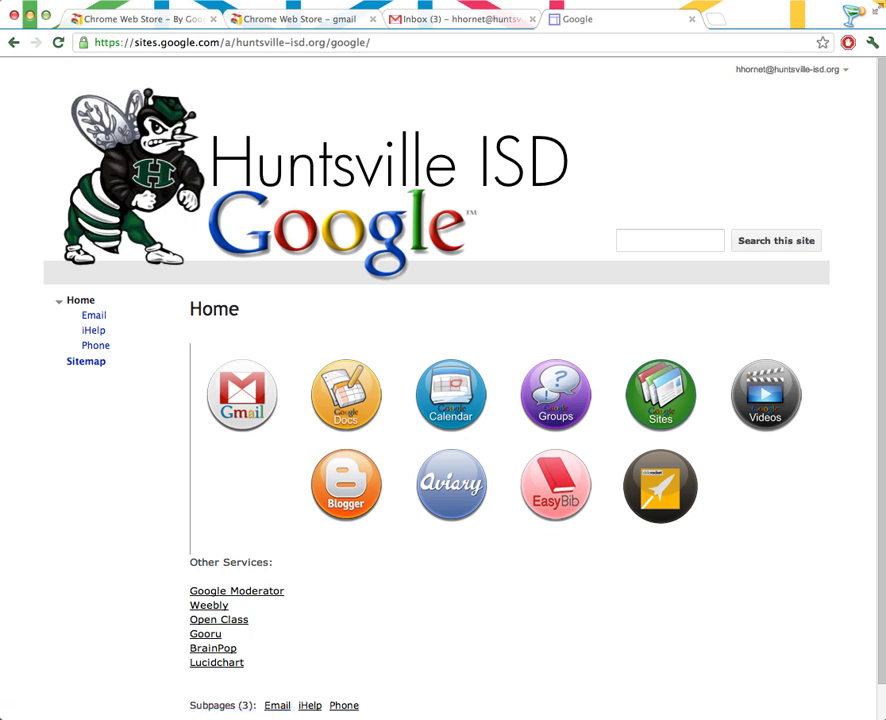
Go to google.huntsville-isd.org, open Google Groups and browse all groups.
{"action": "left_click", "coordinate": [358, 42]}
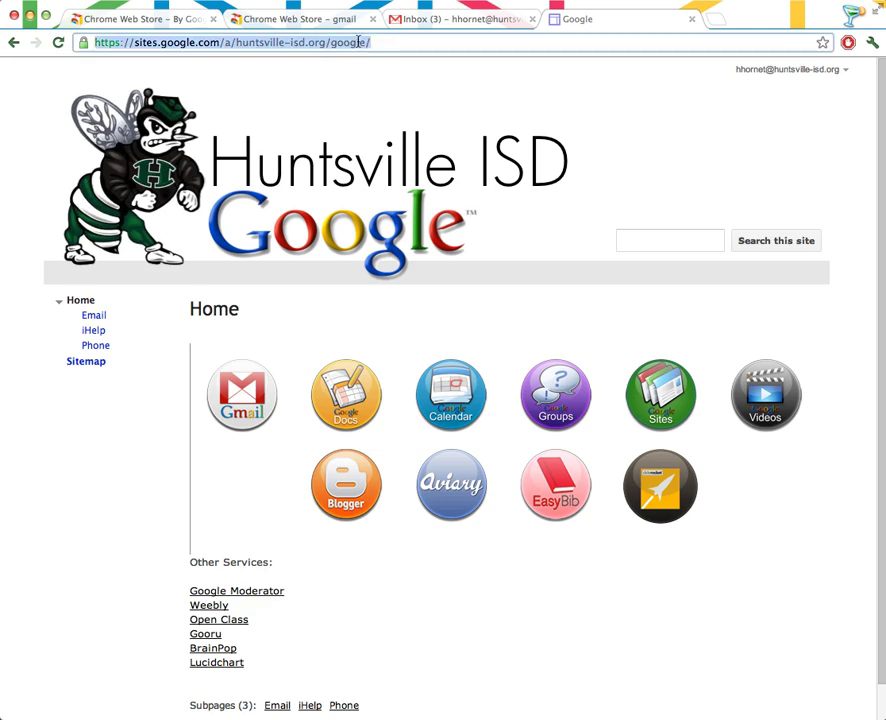
{"action": "type", "text": "goog.e"}
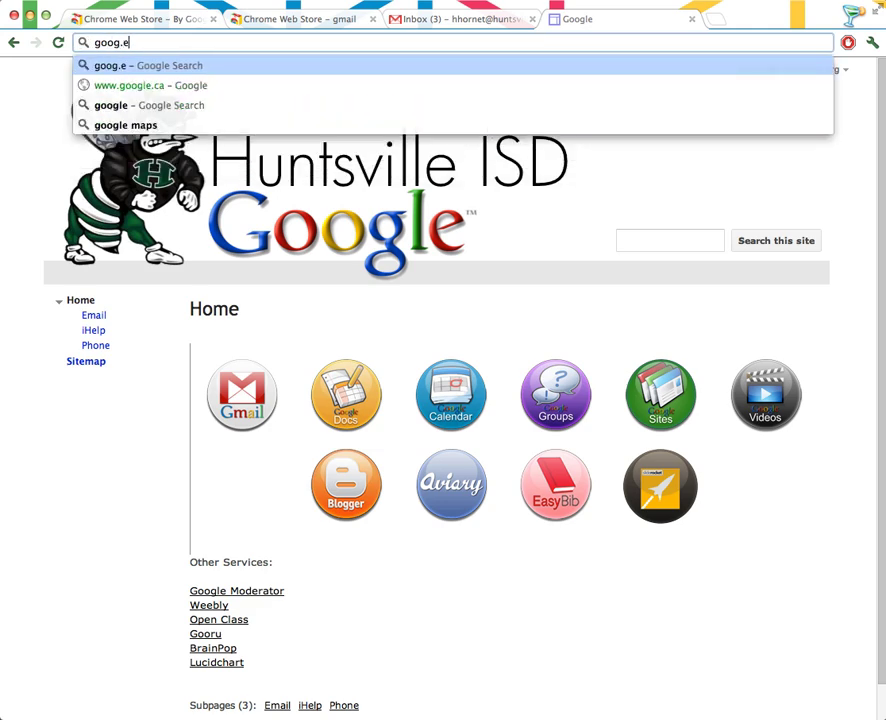
{"action": "key", "text": "BackSpace"}
{"action": "key", "text": "BackSpace"}
{"action": "type", "text": "le.huntsville"}
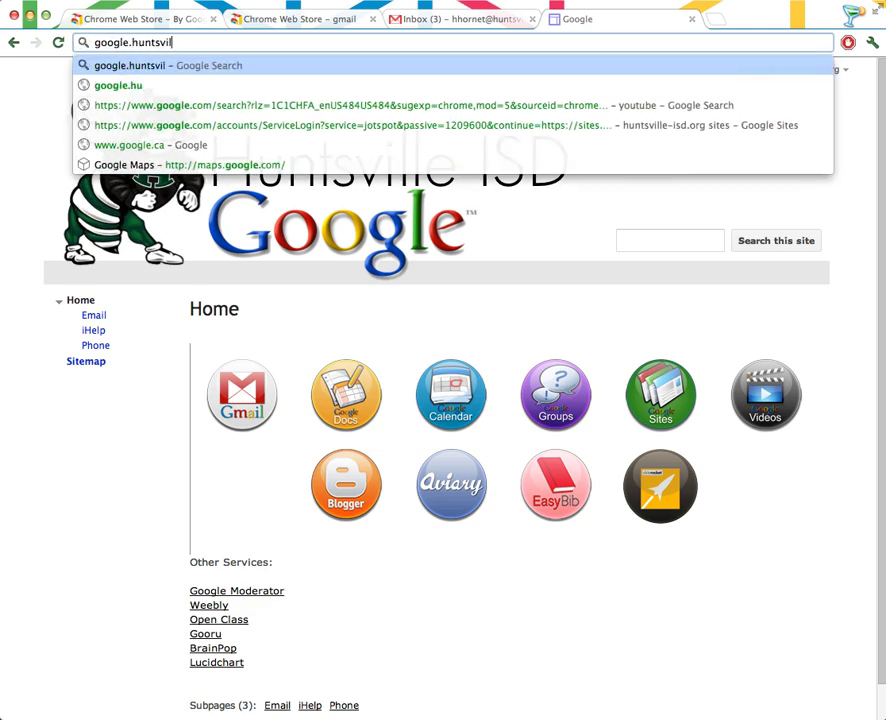
{"action": "type", "text": "sd.org"}
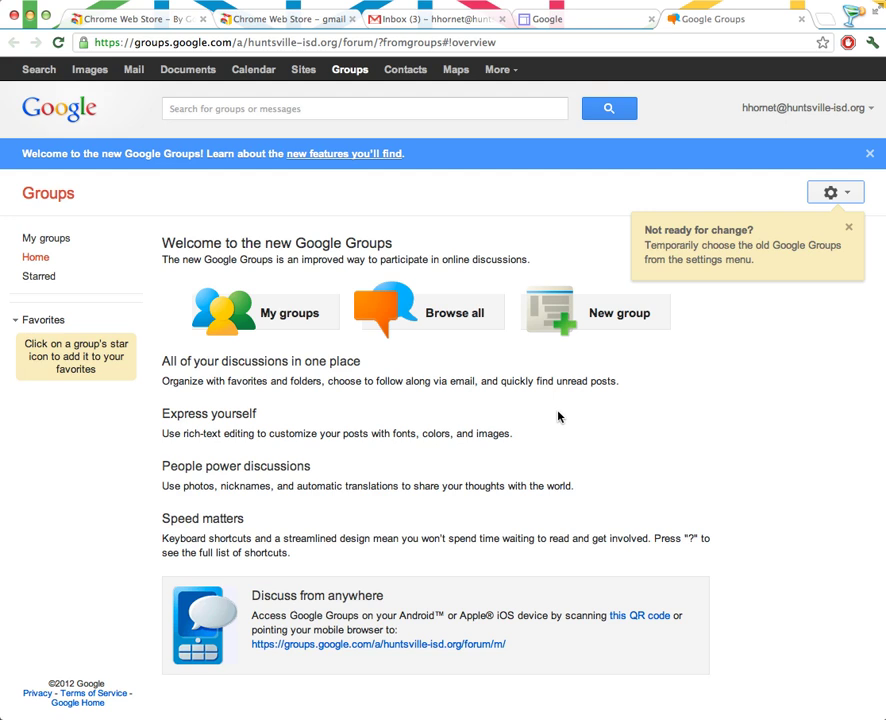
{"action": "left_click", "coordinate": [440, 315]}
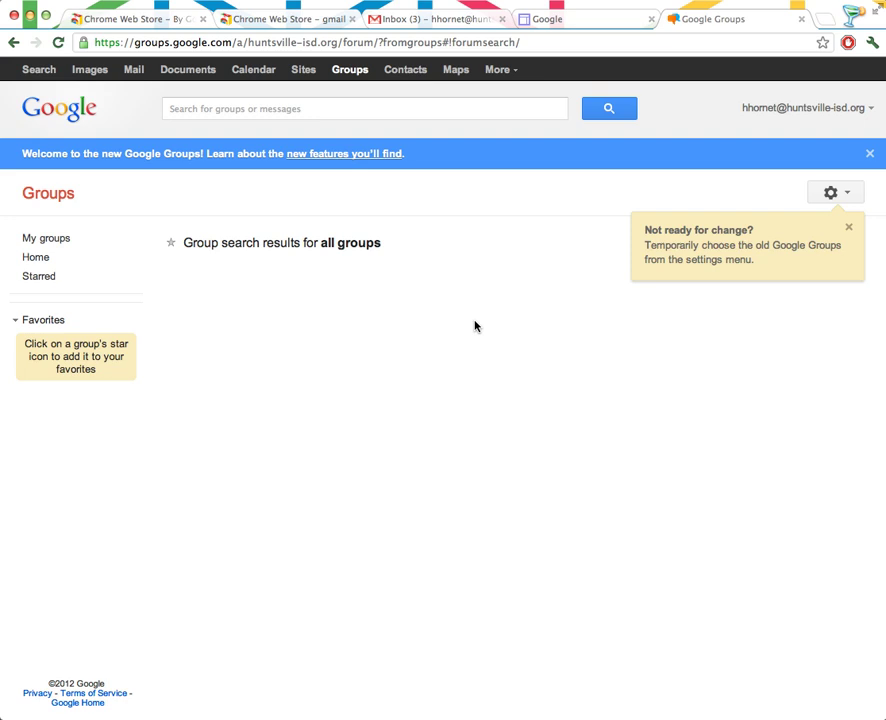
Return to the Huntsville ISD site tab and open its iHelp page with the embedded group.
{"action": "left_click", "coordinate": [545, 21]}
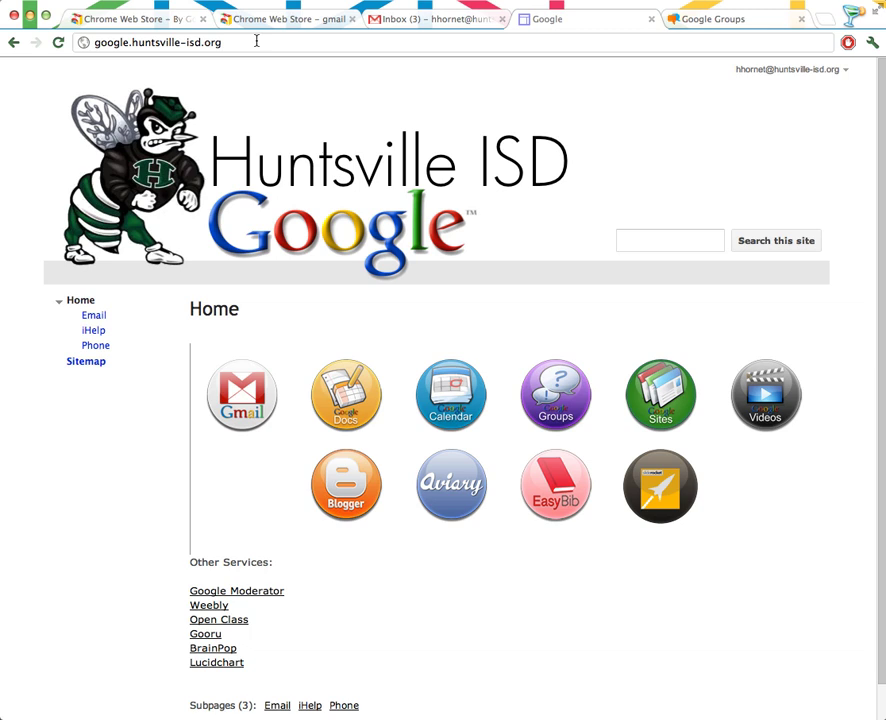
{"action": "left_click", "coordinate": [94, 333]}
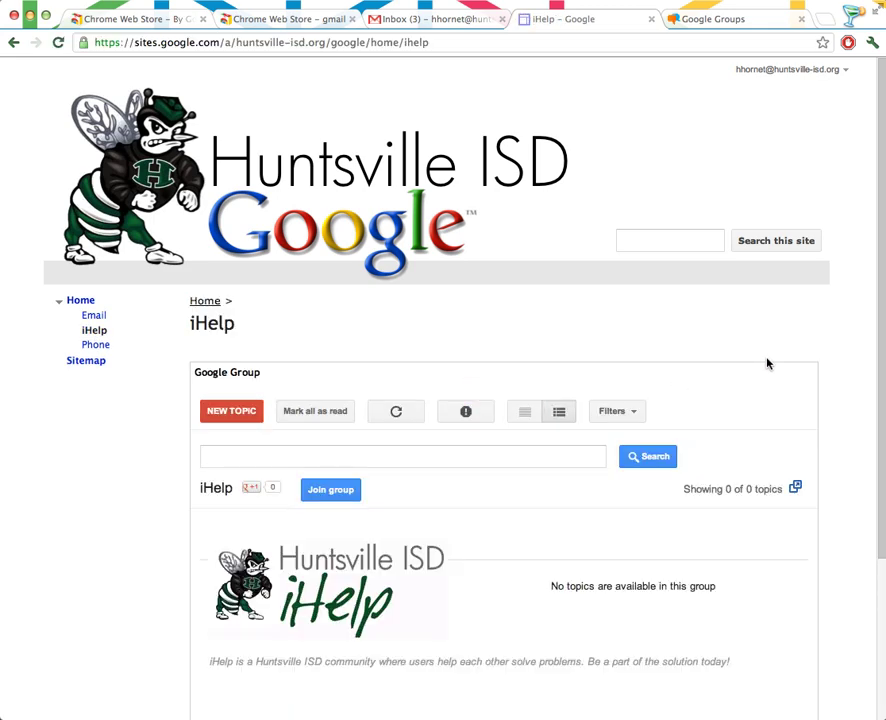
{"action": "scroll", "coordinate": [810, 381], "scroll_direction": "down", "scroll_amount": 1}
{"action": "scroll", "coordinate": [810, 381], "scroll_direction": "up", "scroll_amount": 1}
{"action": "scroll", "coordinate": [845, 387], "scroll_direction": "down", "scroll_amount": 1}
{"action": "scroll", "coordinate": [845, 387], "scroll_direction": "down", "scroll_amount": 1}
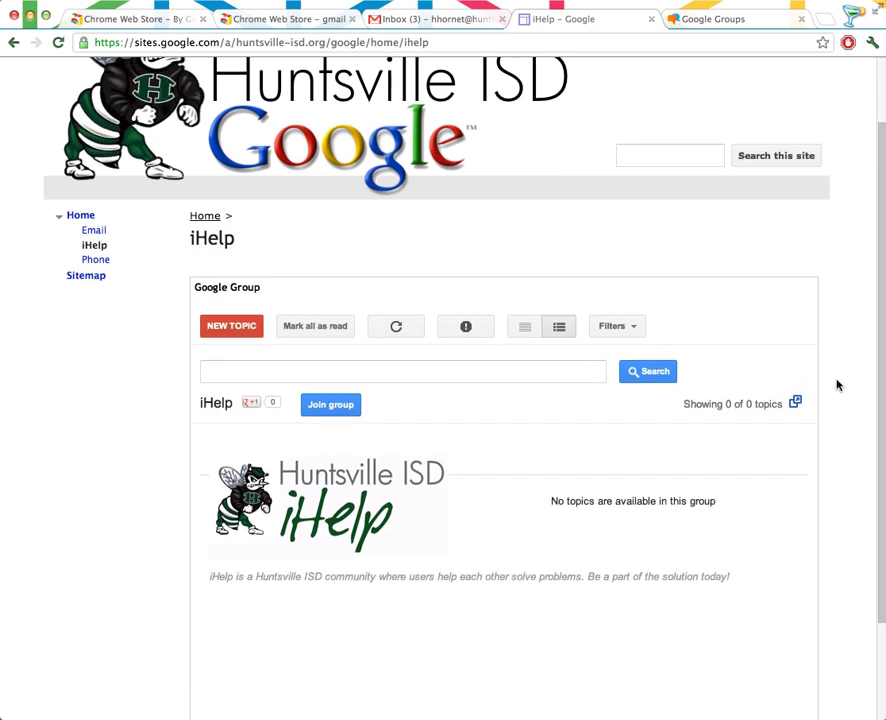
Start joining iHelp and set delivery to Email (each message) rather than Abridged Email.
{"action": "left_click", "coordinate": [326, 407]}
{"action": "scroll", "coordinate": [491, 487], "scroll_direction": "down", "scroll_amount": 2}
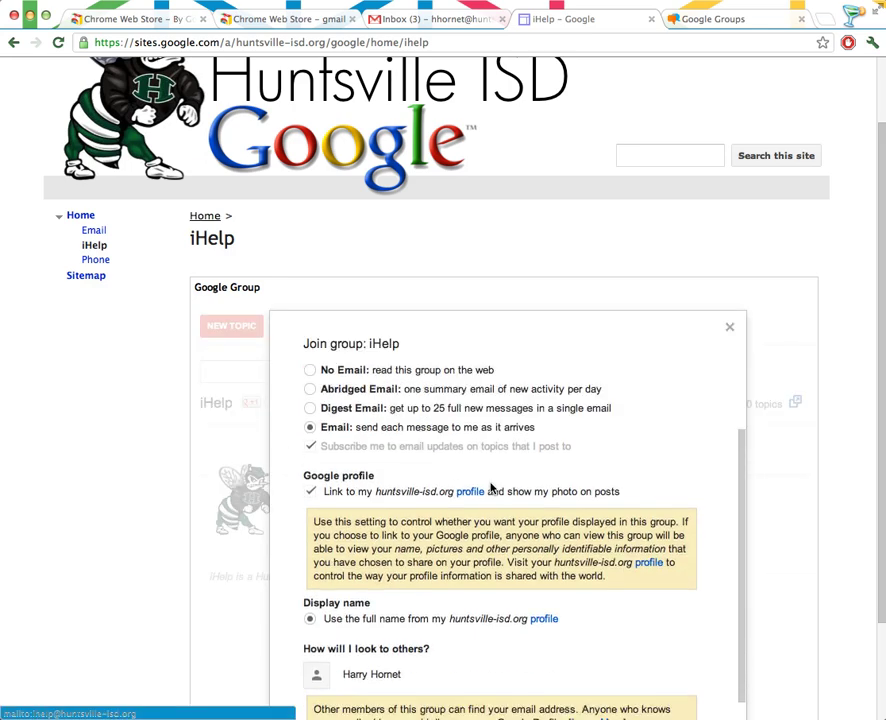
{"action": "scroll", "coordinate": [491, 487], "scroll_direction": "down", "scroll_amount": 1}
{"action": "scroll", "coordinate": [430, 460], "scroll_direction": "up", "scroll_amount": 3}
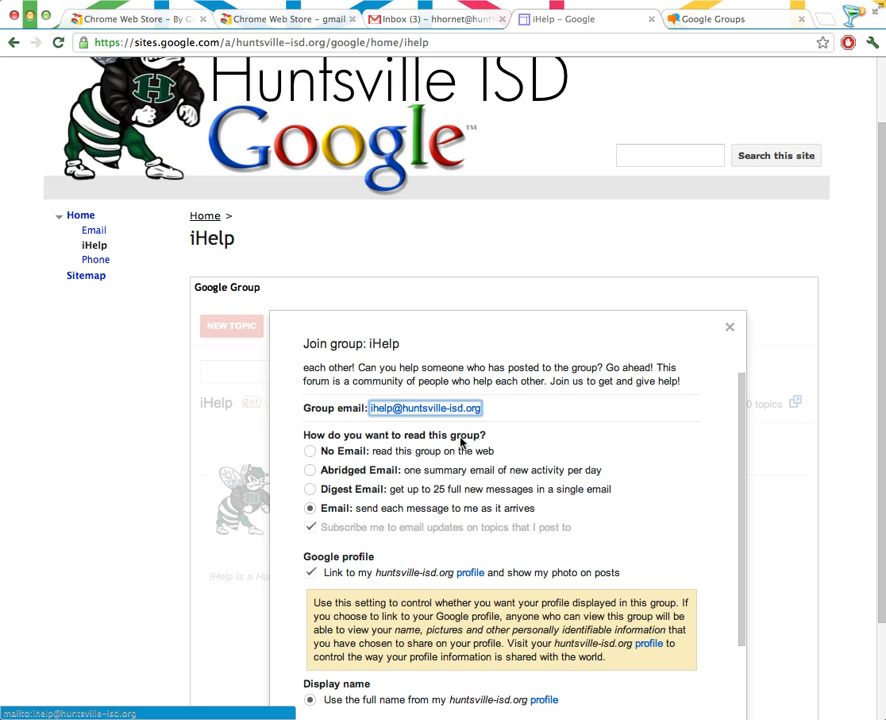
{"action": "left_click", "coordinate": [310, 471]}
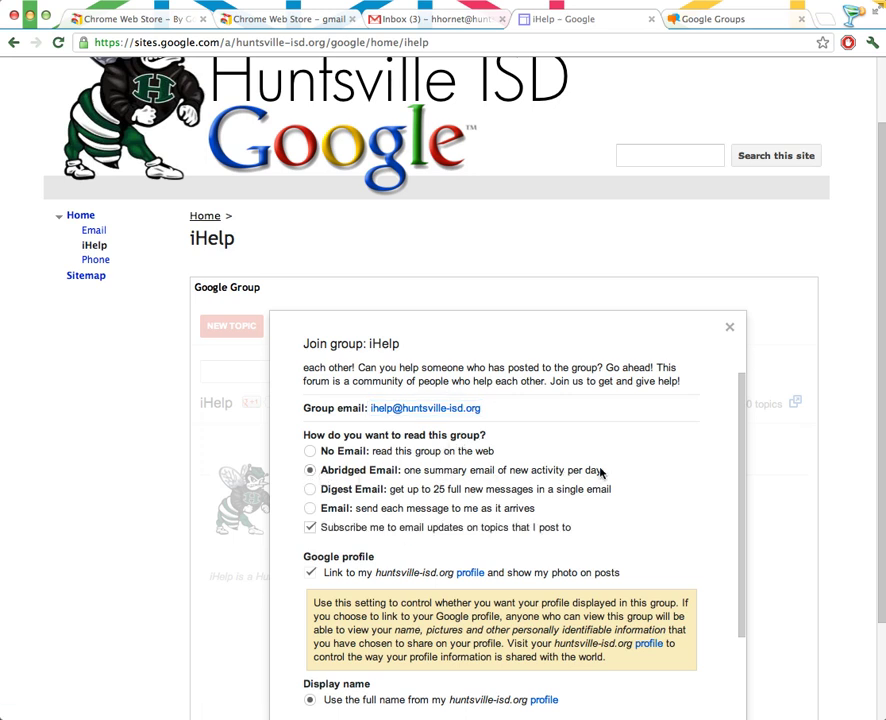
{"action": "left_click", "coordinate": [310, 509]}
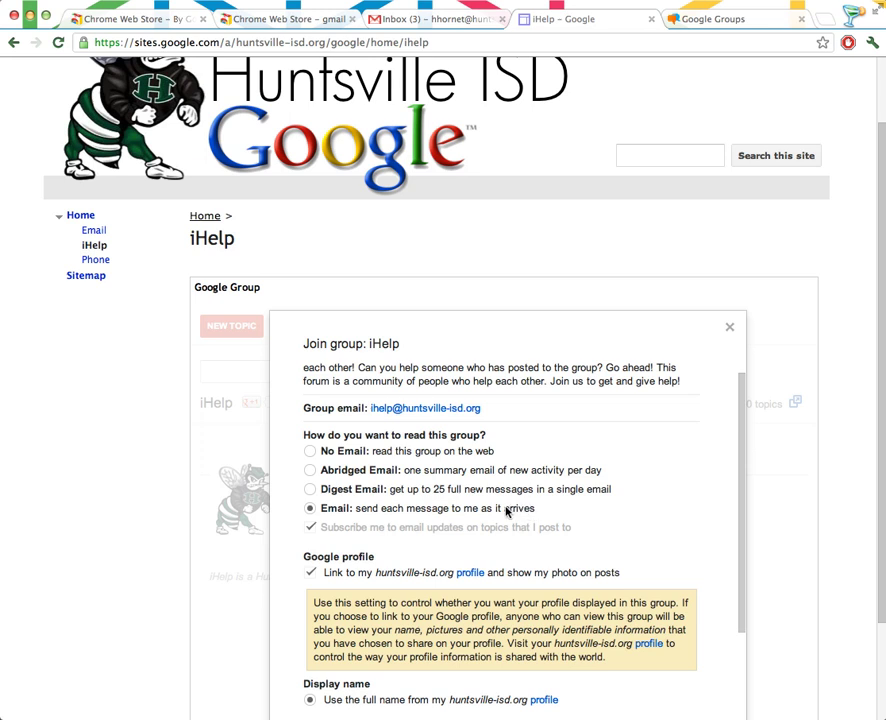
{"action": "scroll", "coordinate": [498, 504], "scroll_direction": "down", "scroll_amount": 3}
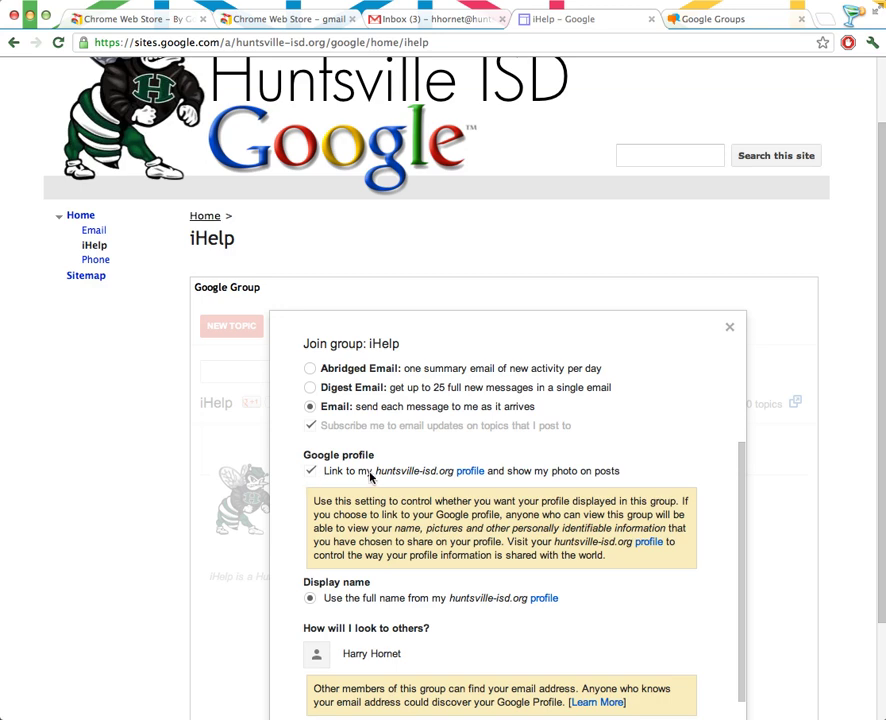
{"action": "scroll", "coordinate": [475, 496], "scroll_direction": "down", "scroll_amount": 3}
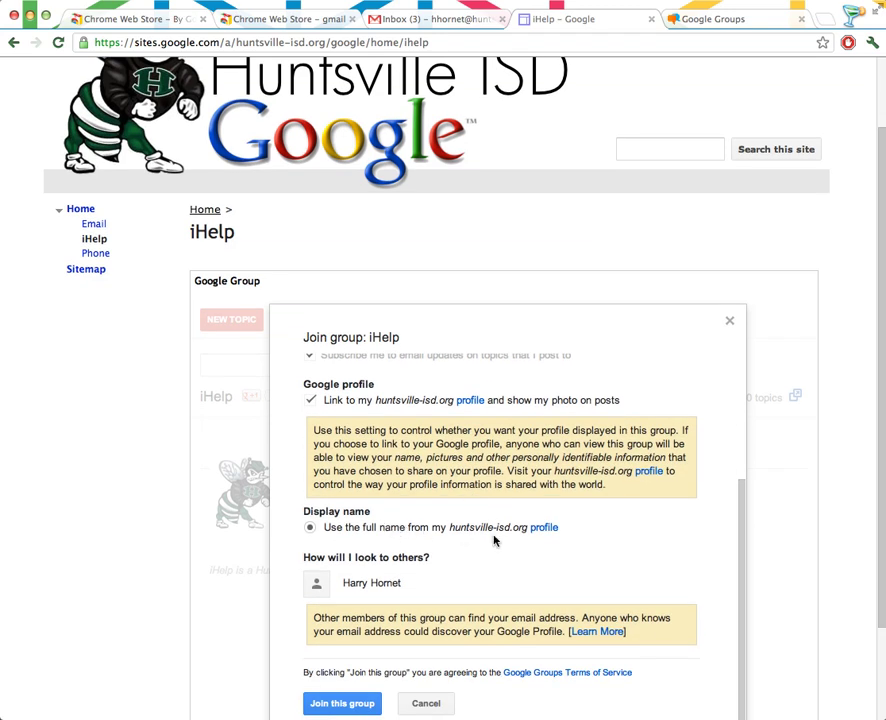
{"action": "scroll", "coordinate": [493, 540], "scroll_direction": "down", "scroll_amount": 3}
Join iHelp and start a new topic titled 'I Need Help with my Promethean Board'.
{"action": "left_click", "coordinate": [344, 594]}
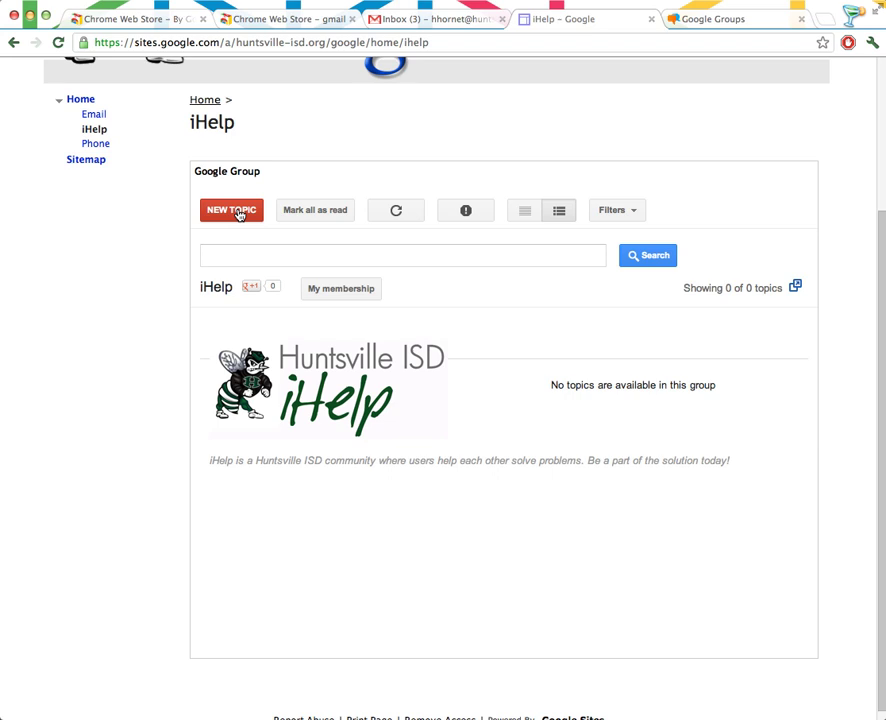
{"action": "left_click", "coordinate": [240, 213]}
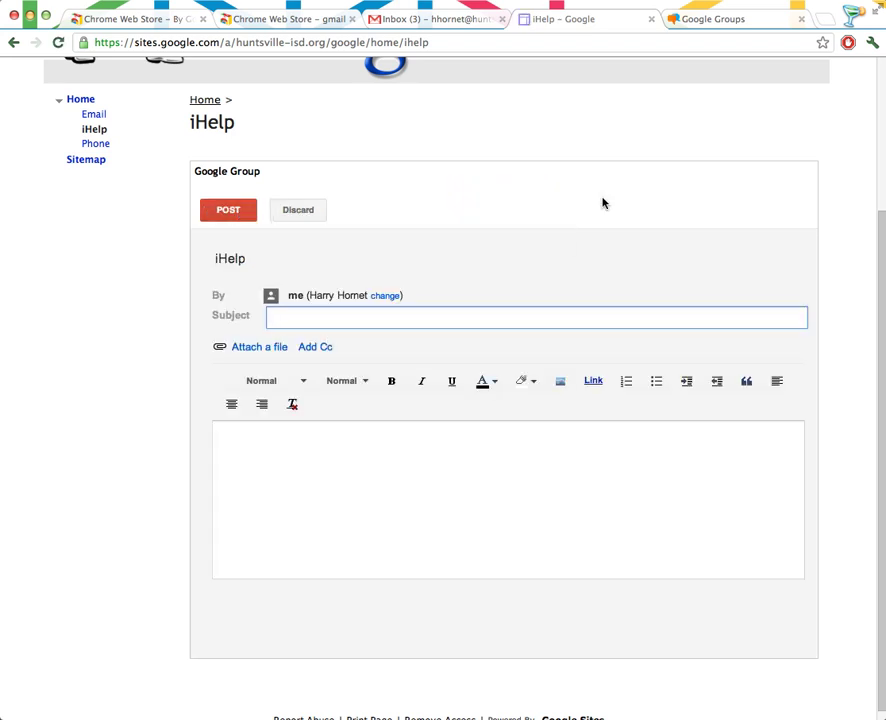
{"action": "type", "text": "I Need Help with my Prom"}
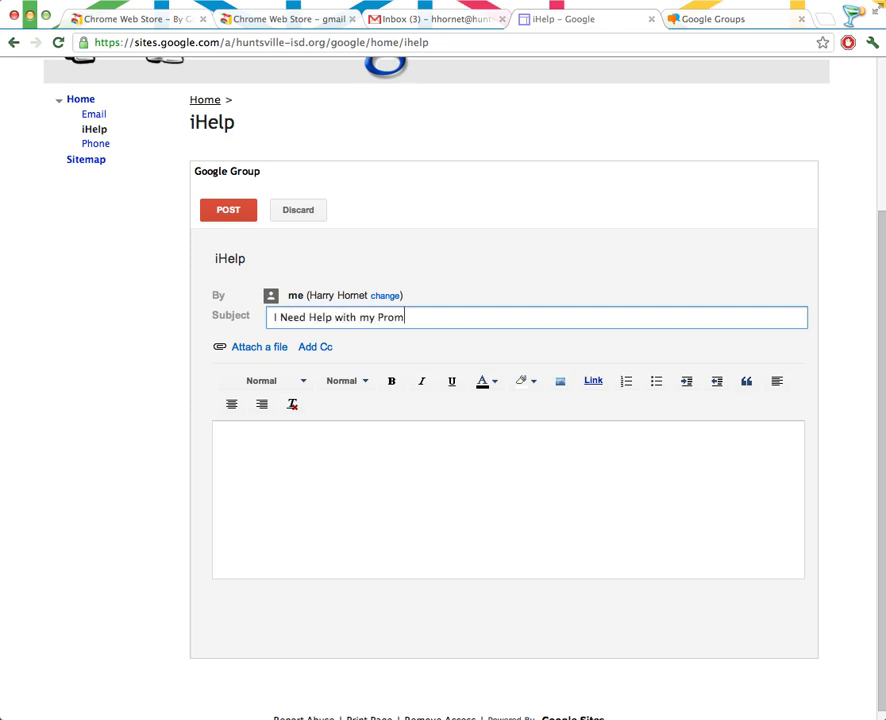
{"action": "type", "text": "ethean Board"}
{"action": "key", "text": "Tab"}
Write the topic body 'I can't get it to connect to . . . .'.
{"action": "left_click", "coordinate": [484, 466]}
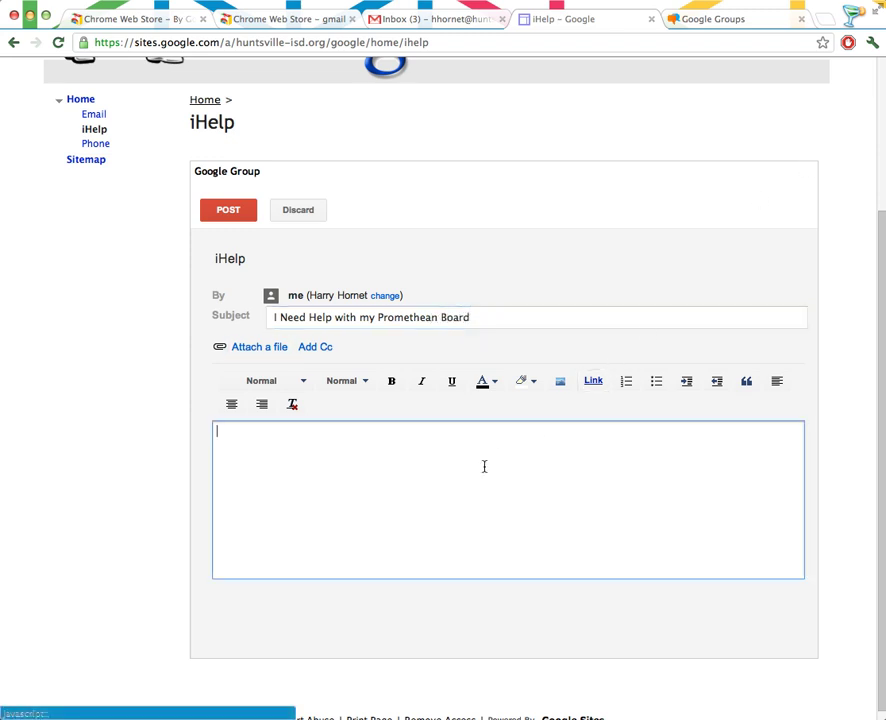
{"action": "type", "text": "I"}
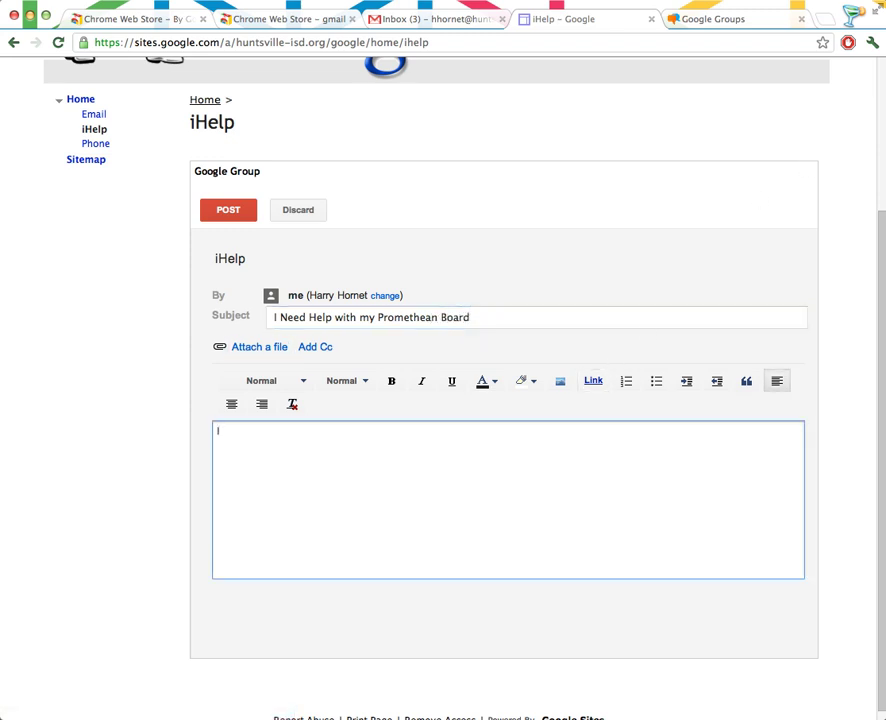
{"action": "type", "text": " can't get it to connec to"}
{"action": "key", "text": "BackSpace"}
{"action": "key", "text": "BackSpace"}
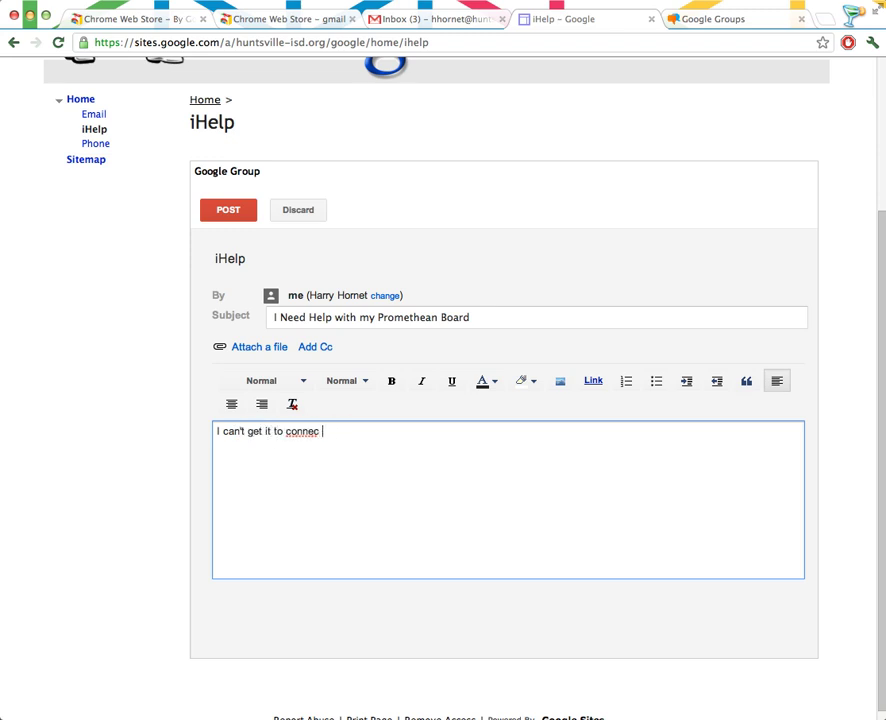
{"action": "key", "text": "BackSpace"}
{"action": "type", "text": "t to . . . ."}
{"action": "scroll", "coordinate": [472, 488], "scroll_direction": "down", "scroll_amount": 1}
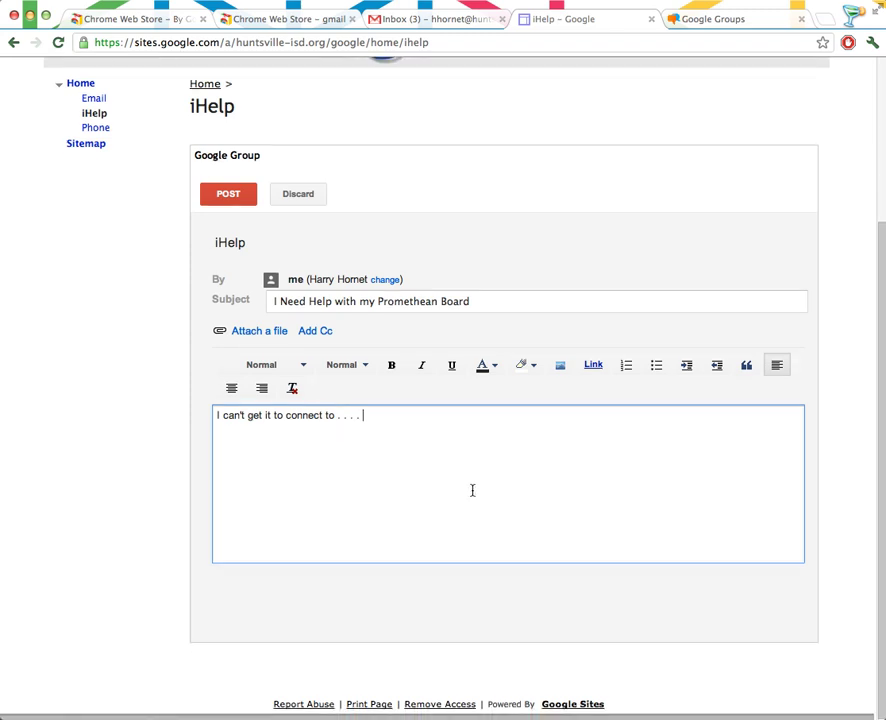
Post the topic, then add the reply 'Check the connections . . . .' to it.
{"action": "left_click", "coordinate": [224, 204]}
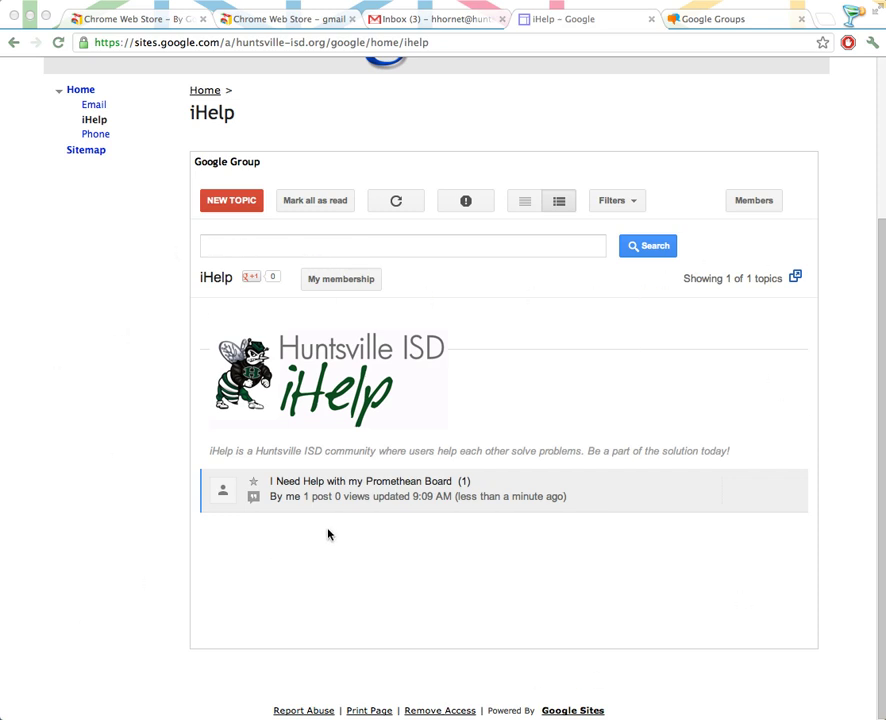
{"action": "left_click", "coordinate": [368, 492]}
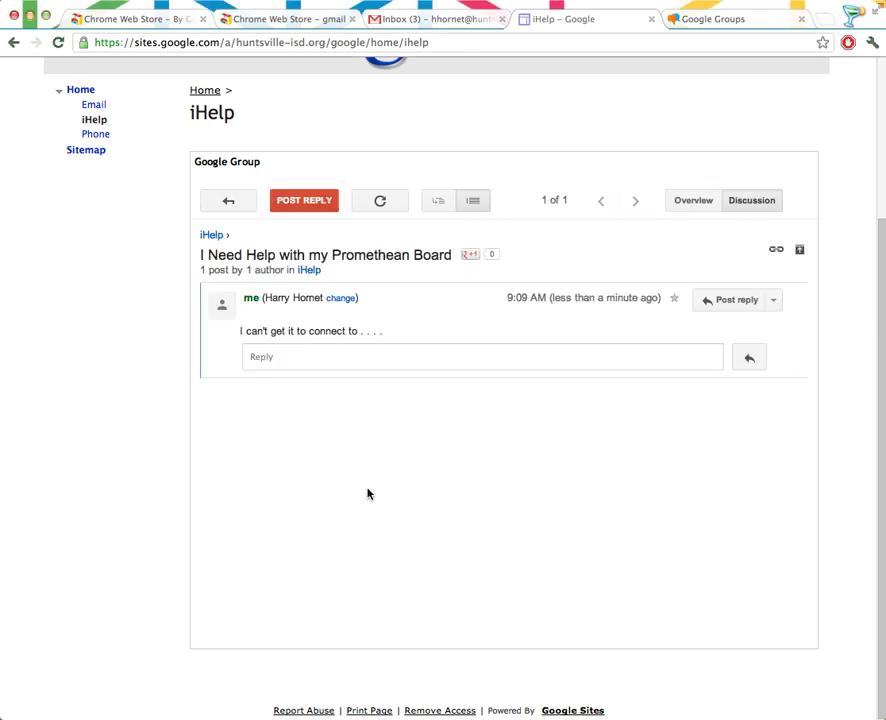
{"action": "left_click", "coordinate": [735, 300]}
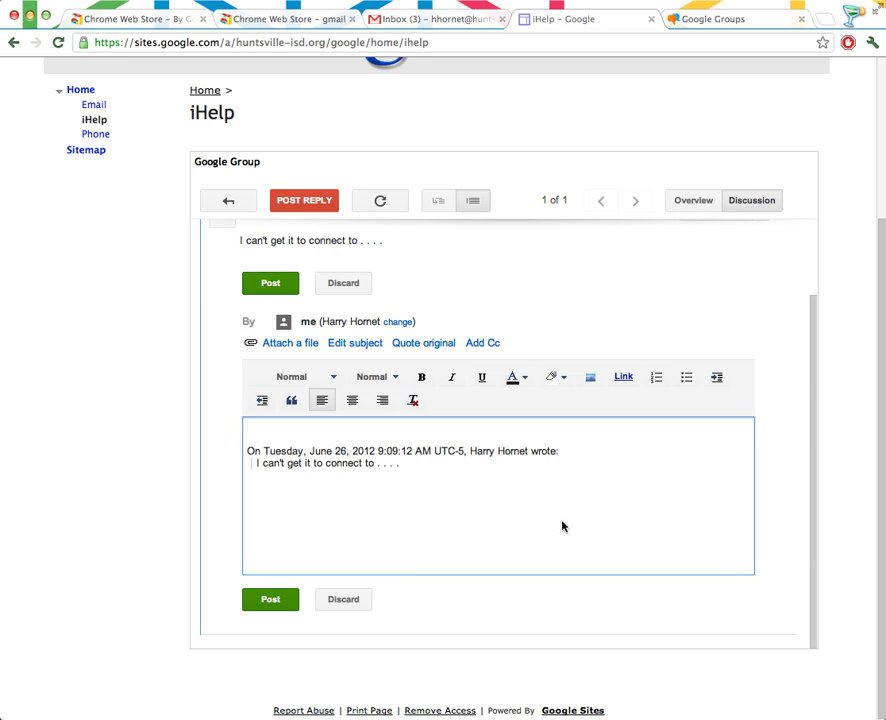
{"action": "type", "text": "Check the connections . . . ."}
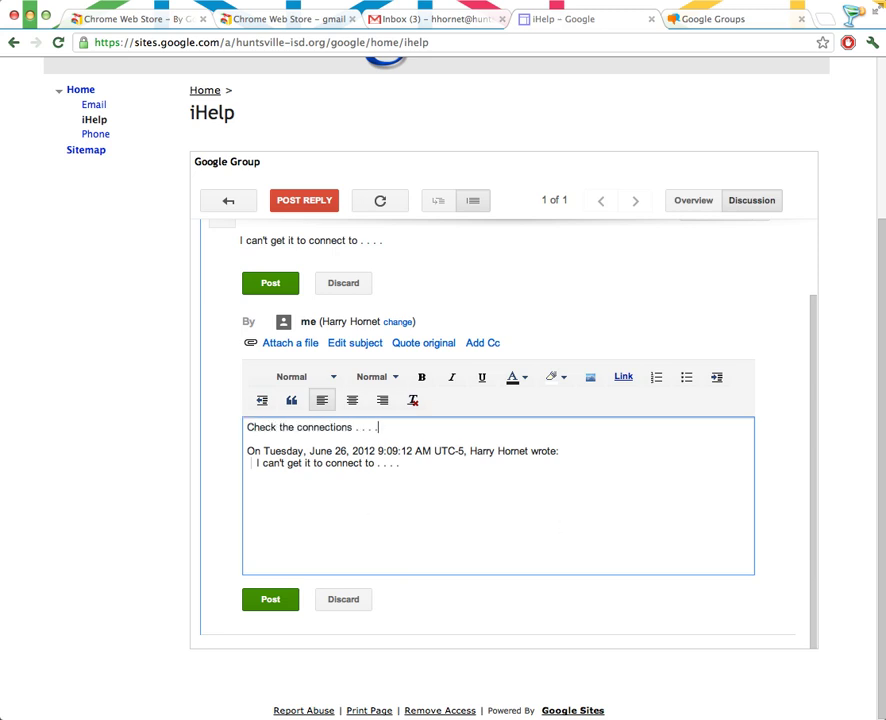
{"action": "left_click", "coordinate": [280, 287]}
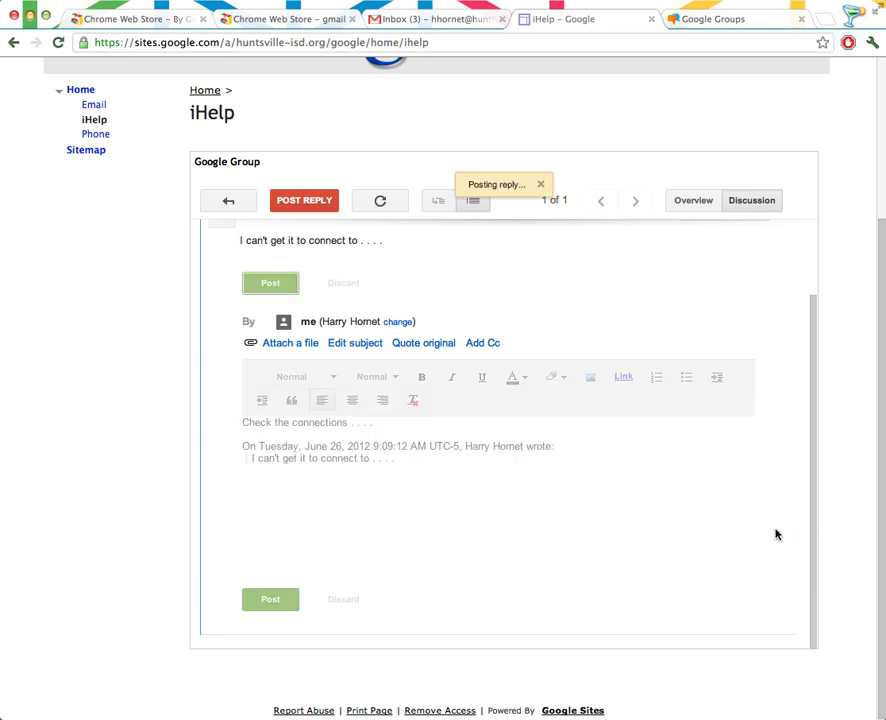
{"action": "left_click", "coordinate": [228, 201]}
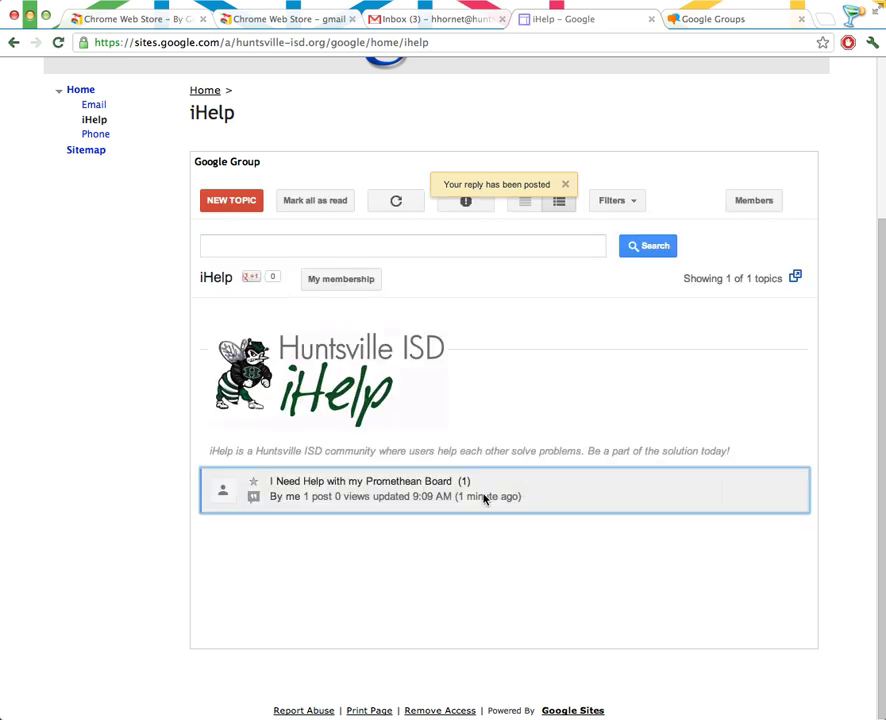
{"action": "left_click", "coordinate": [339, 494]}
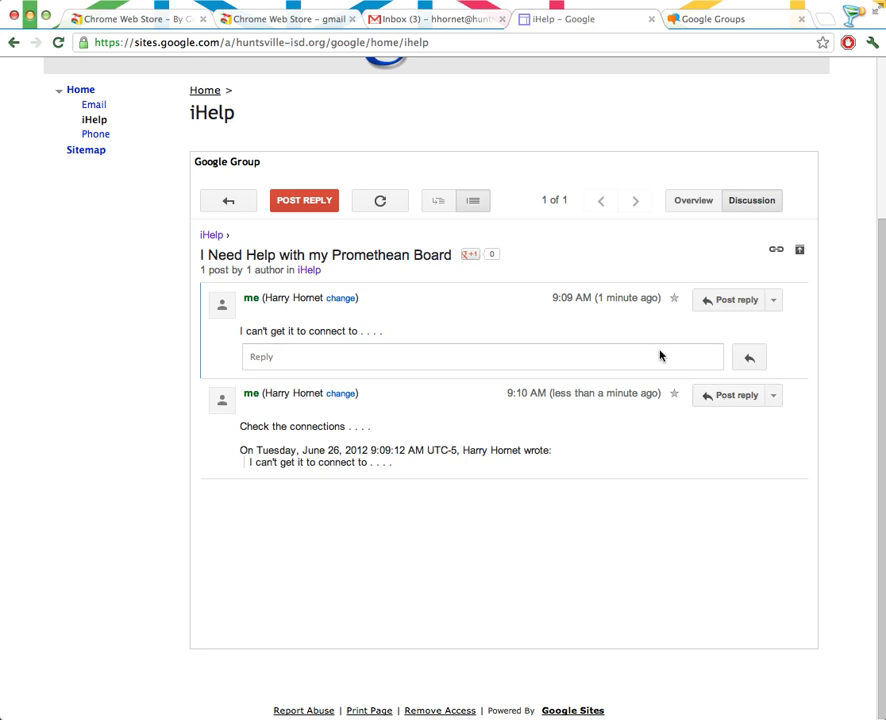
Go back from the topic to the iHelp topic list showing the Promethean Board topic.
{"action": "left_click", "coordinate": [222, 199]}
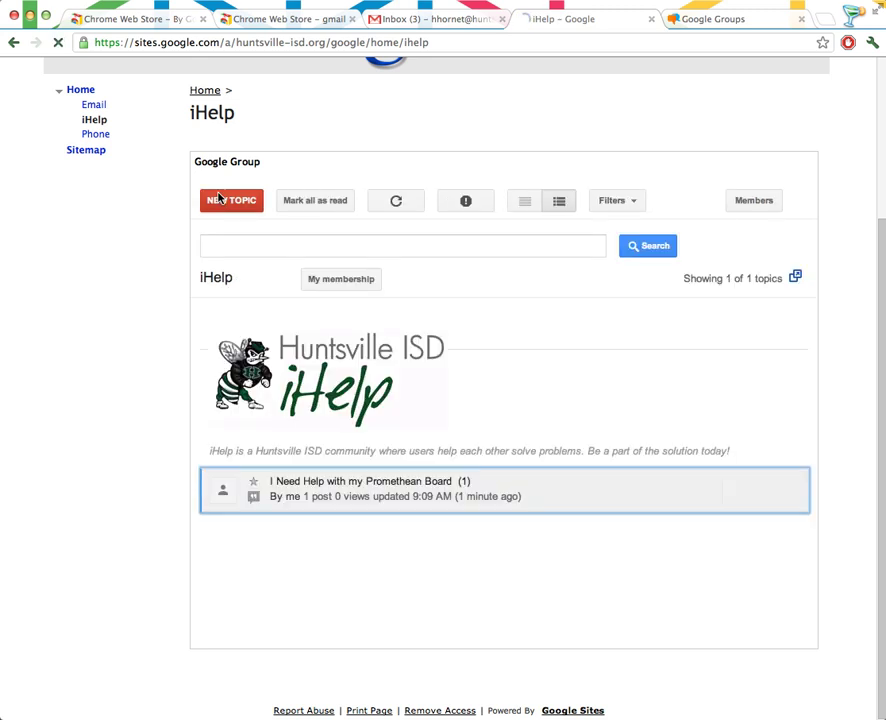
{"action": "scroll", "coordinate": [518, 430], "scroll_direction": "up", "scroll_amount": 5}
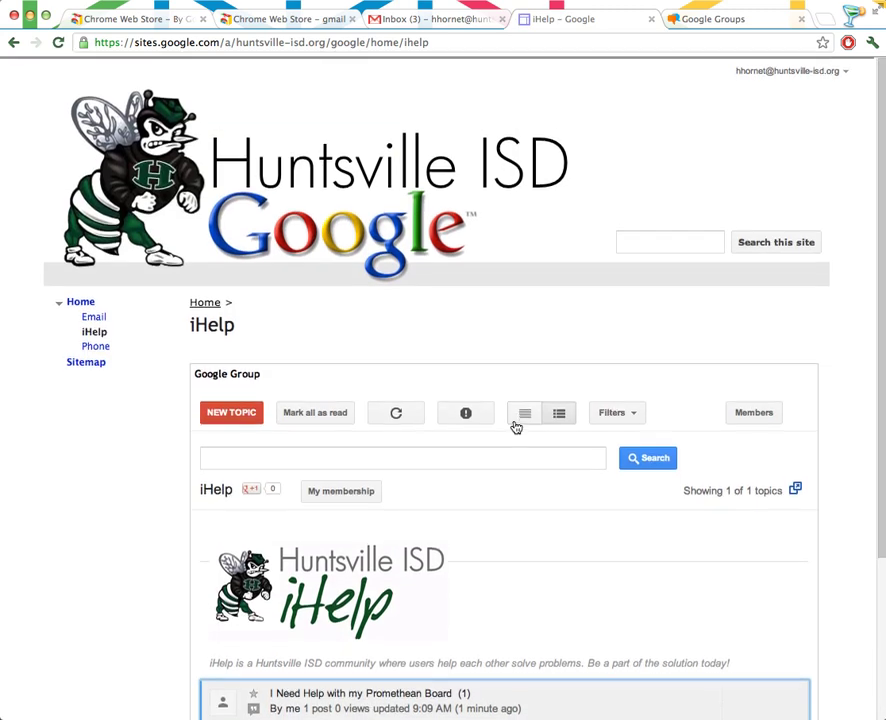
{"action": "scroll", "coordinate": [515, 428], "scroll_direction": "down", "scroll_amount": 3}
{"action": "scroll", "coordinate": [503, 431], "scroll_direction": "up", "scroll_amount": 3}
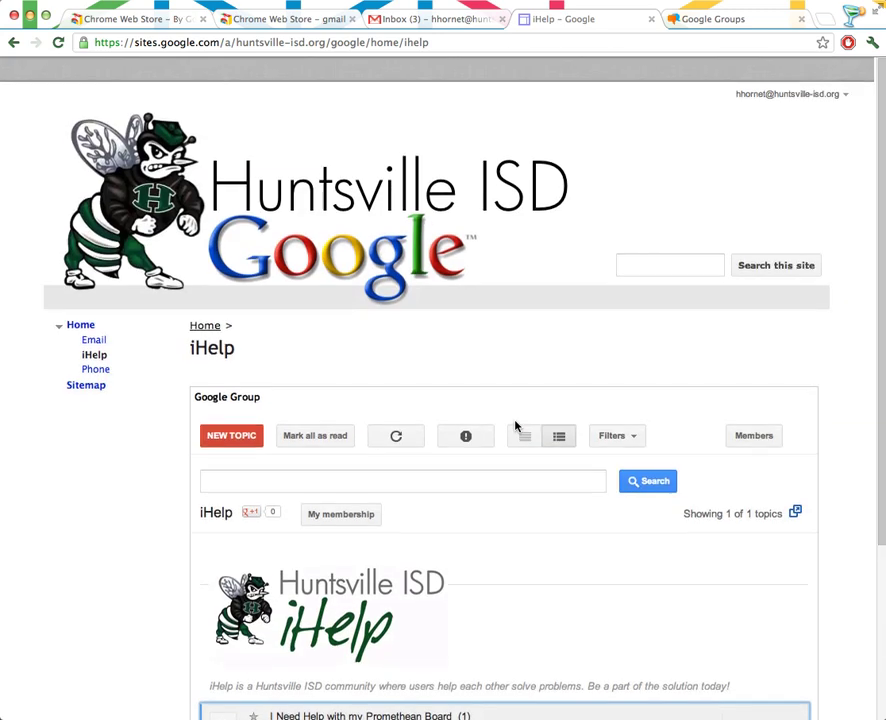